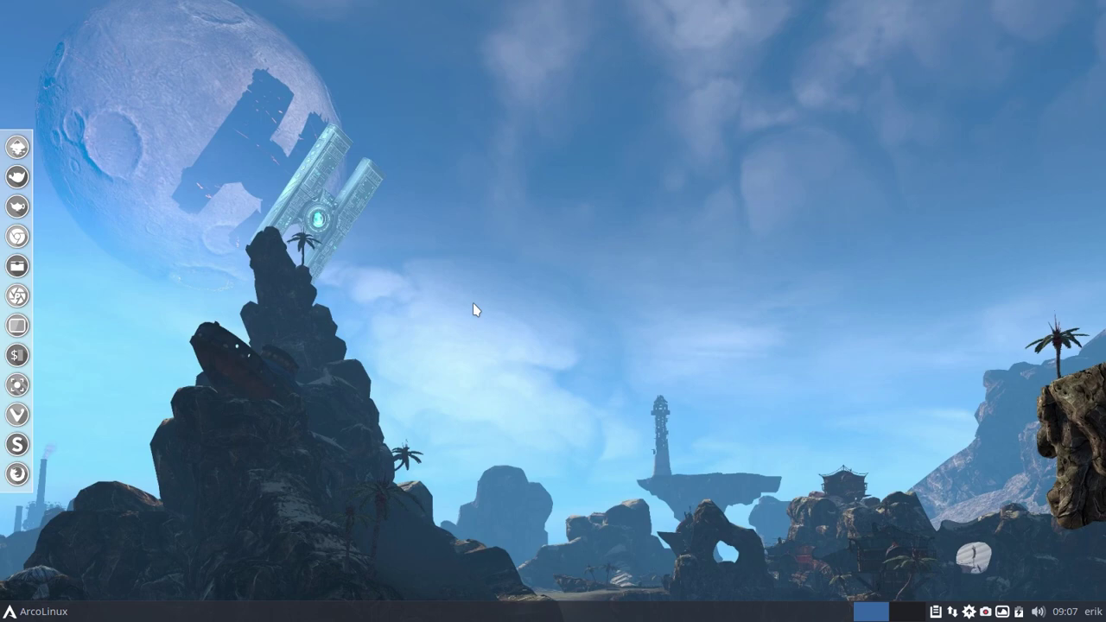
Check the OS version line in a terminal's system information, then close the terminal.
key(ctrl+alt+t)
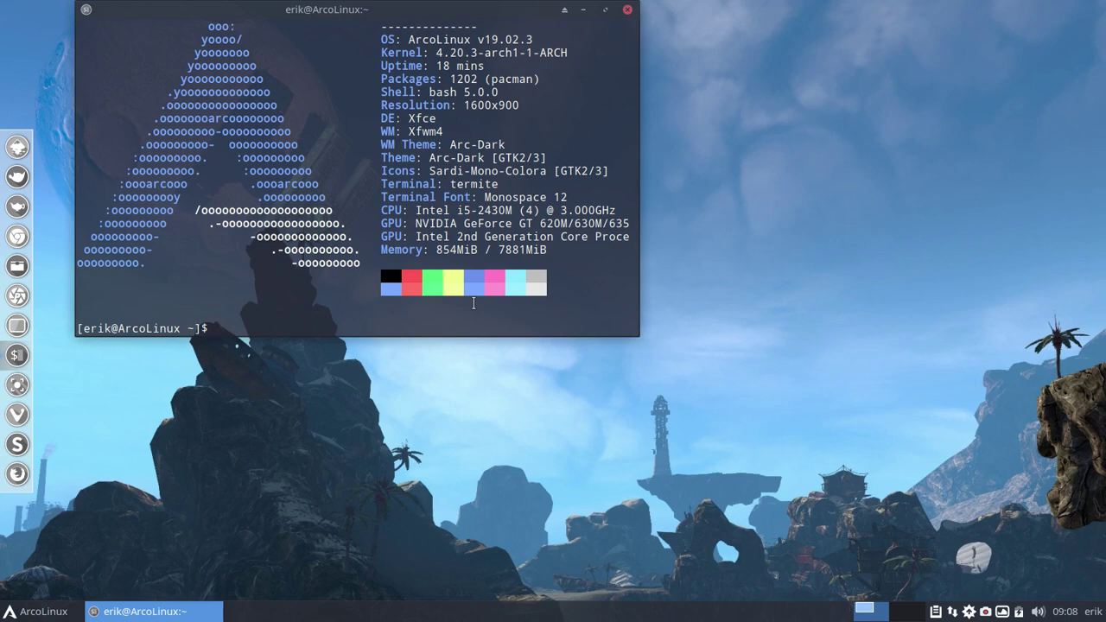
drag(498, 39, 748, 111)
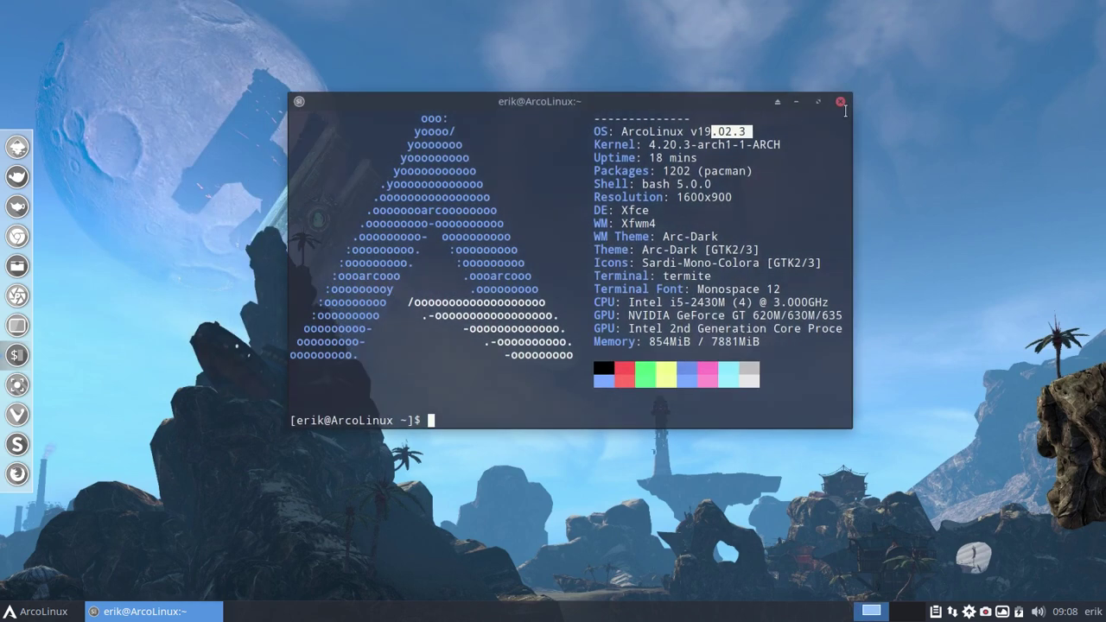
click(839, 103)
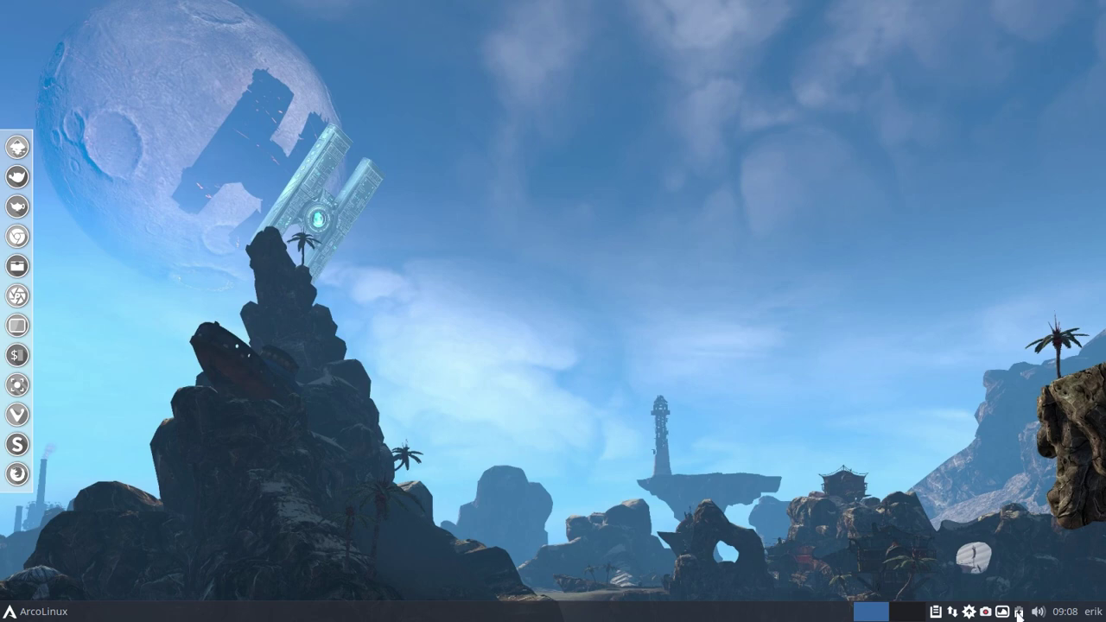
Glance at the battery status, Power Manager settings and Settings Manager, closing each.
click(1019, 613)
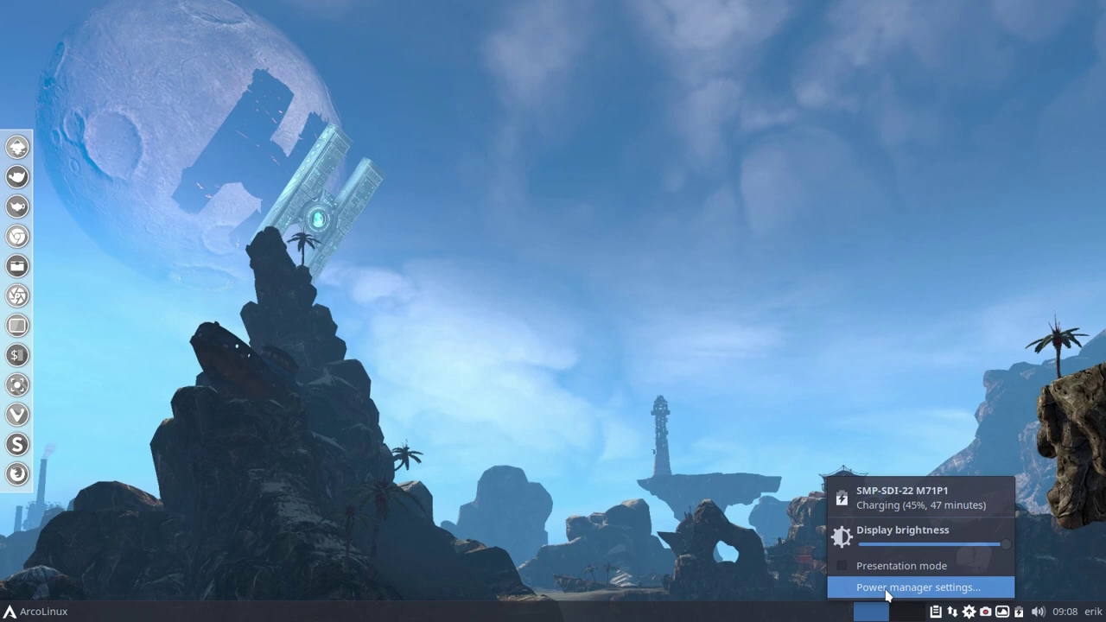
click(938, 587)
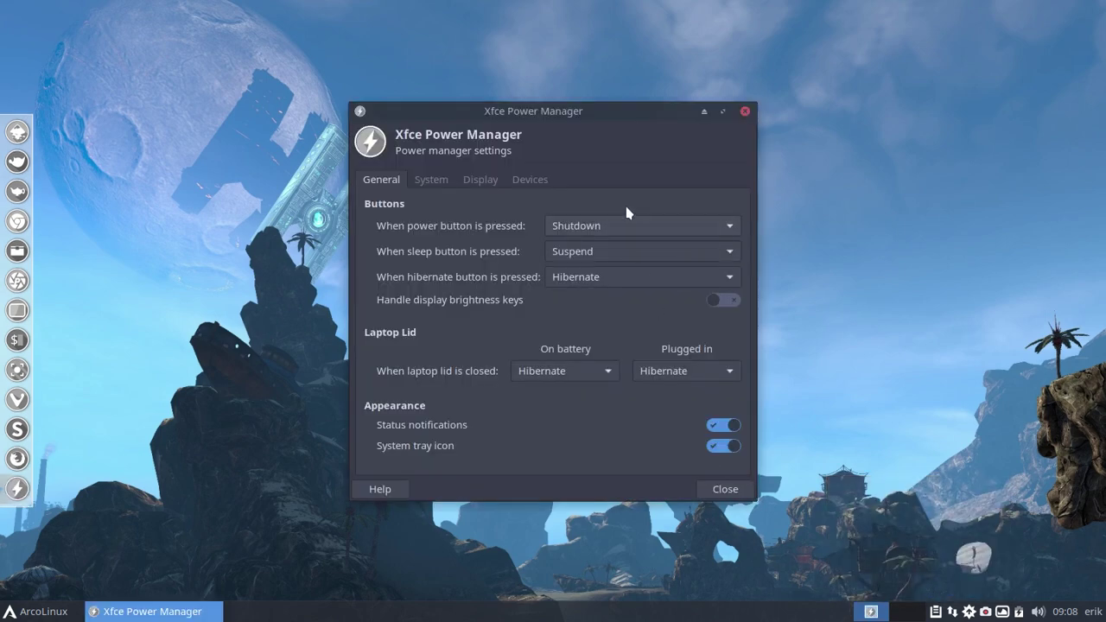
click(743, 112)
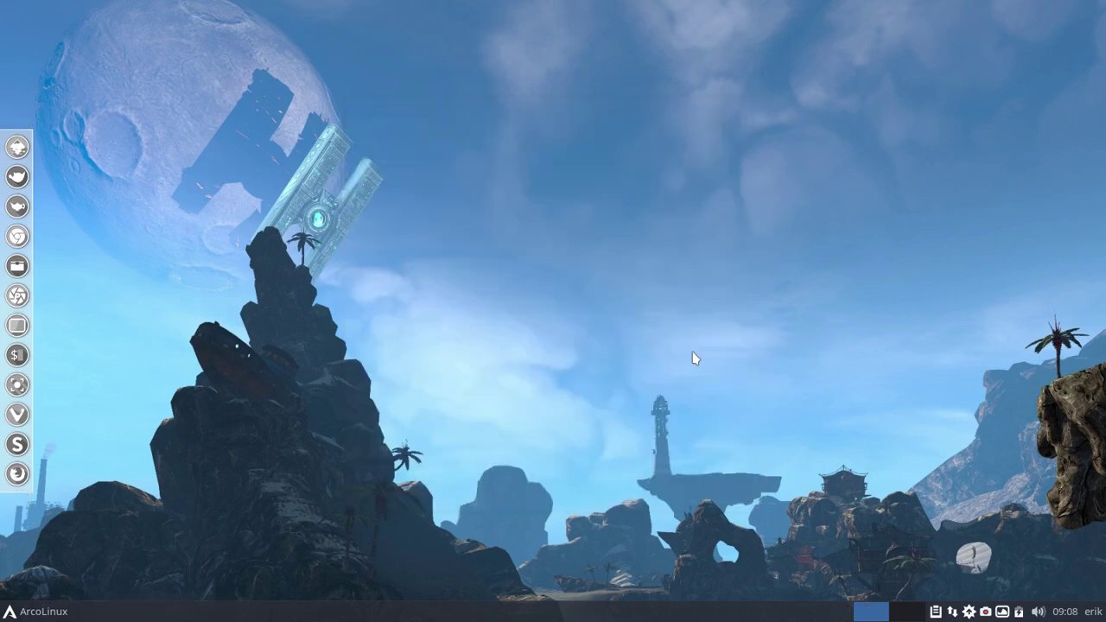
key(ctrl+alt+m)
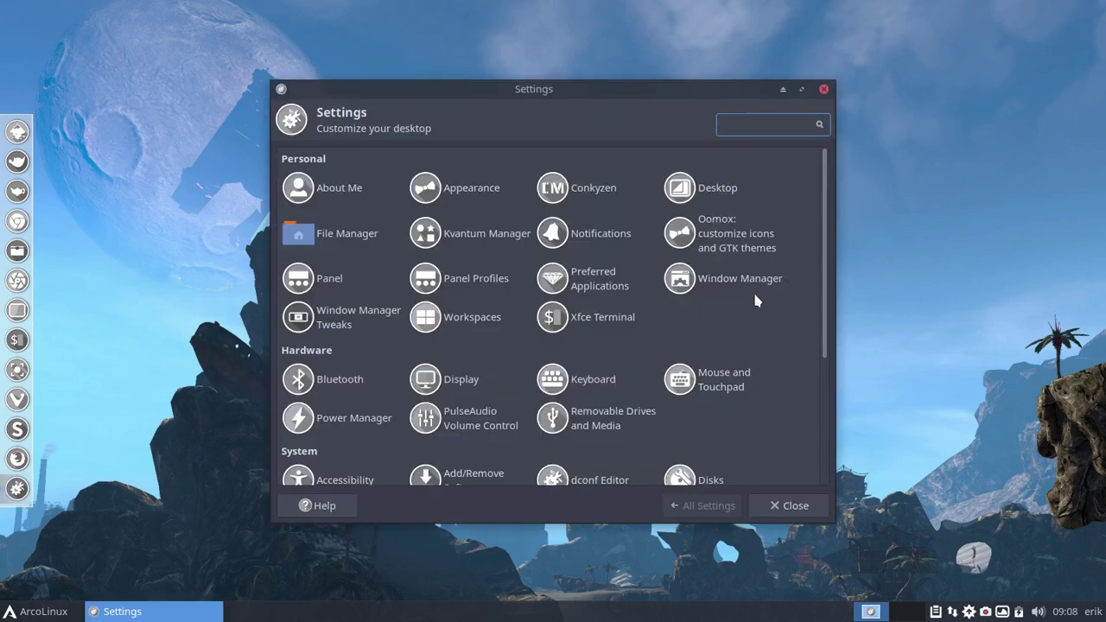
click(824, 90)
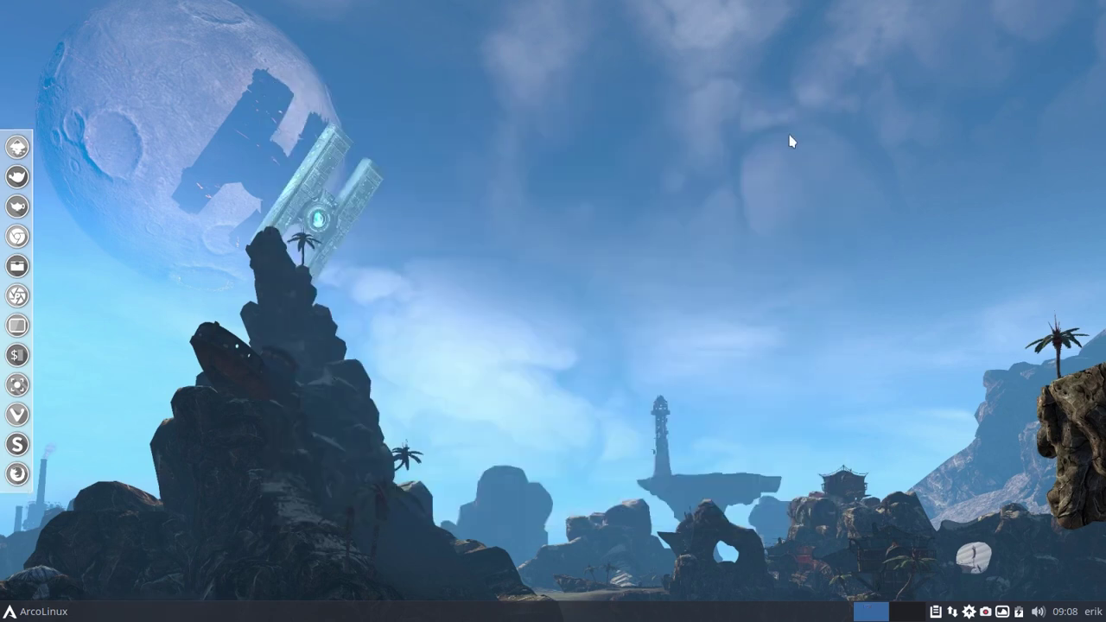
Launch the Settings Manager from the Whisker menu's System category.
click(43, 614)
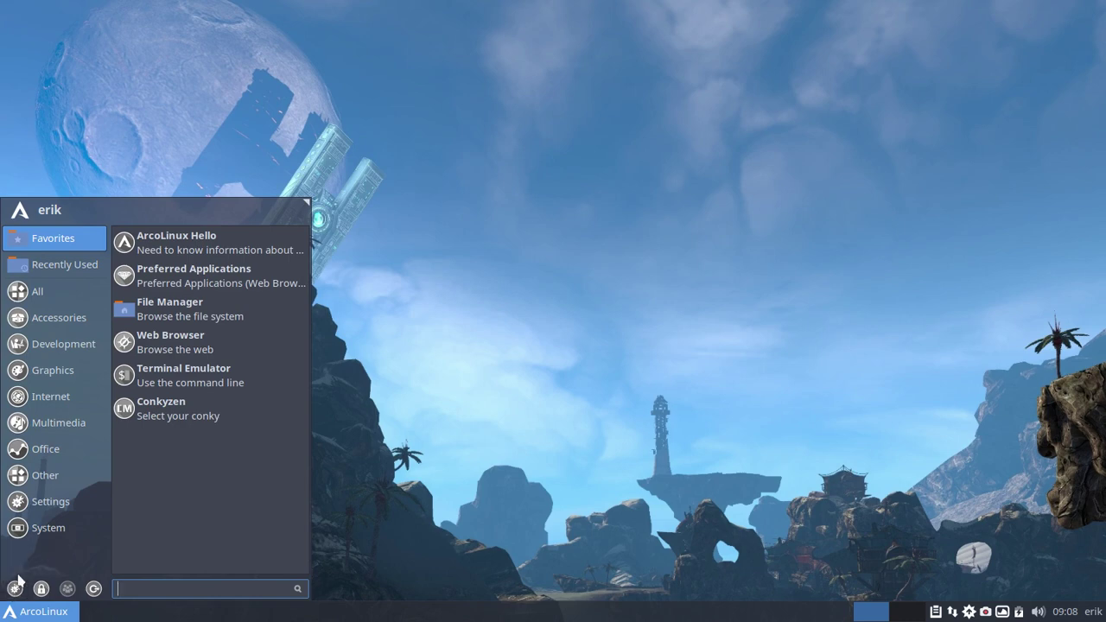
click(50, 531)
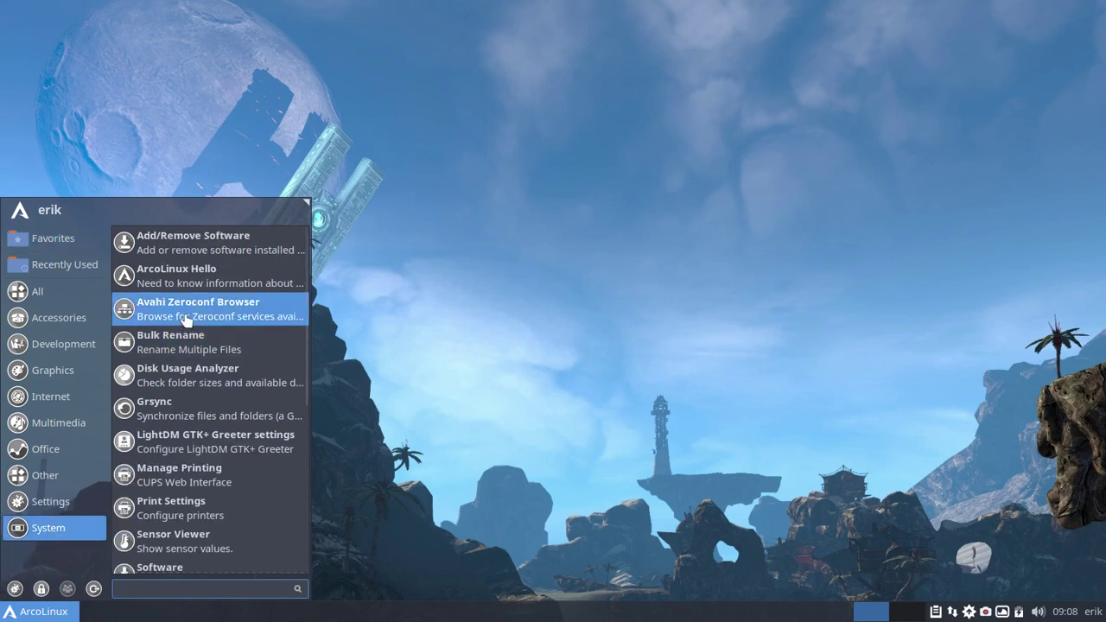
click(15, 589)
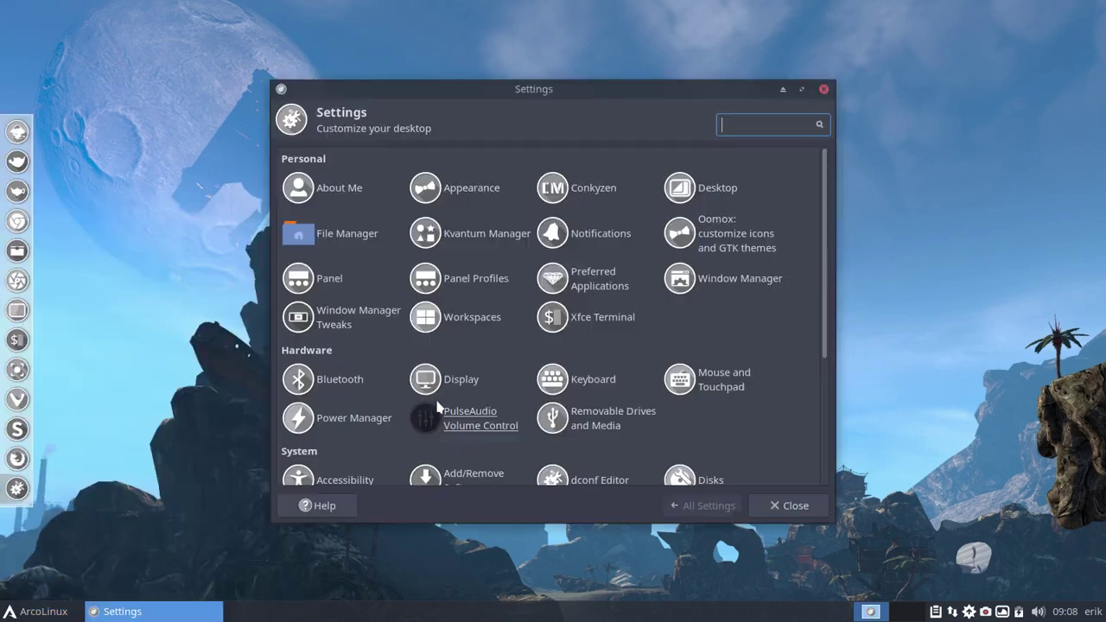
In Power Manager, set the Laptop Lid close action to Suspend on battery and plugged in.
click(382, 415)
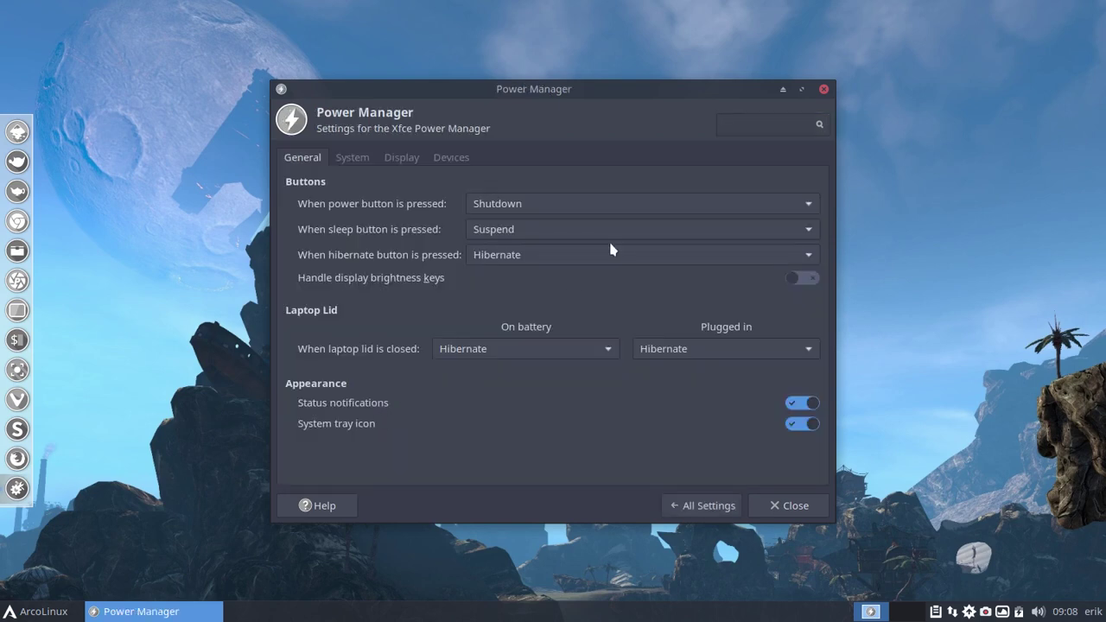
drag(600, 89, 792, 59)
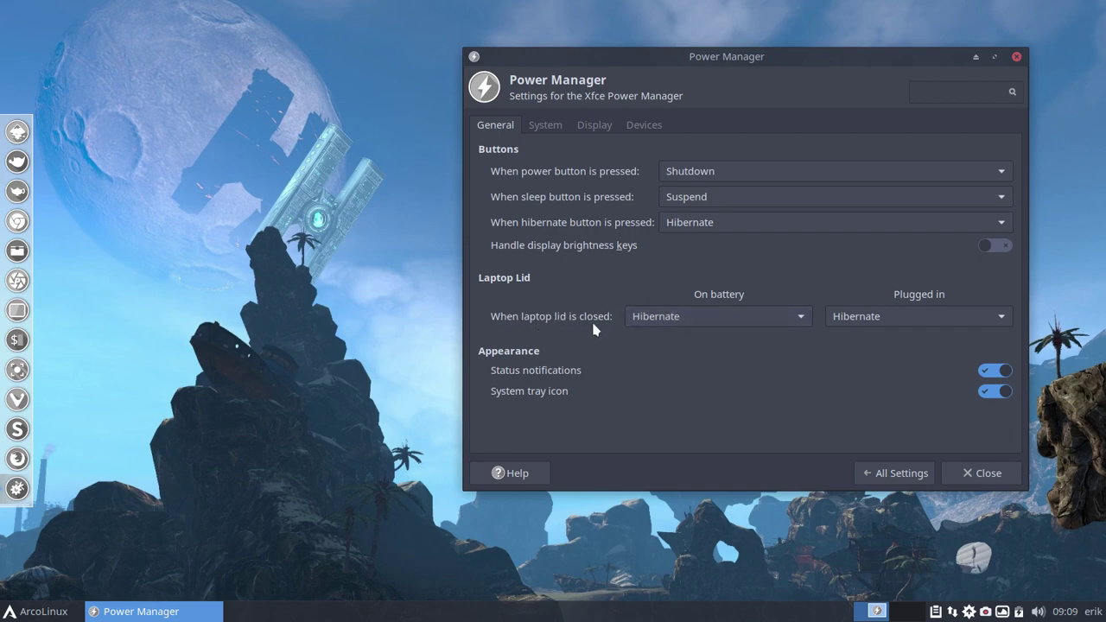
click(672, 318)
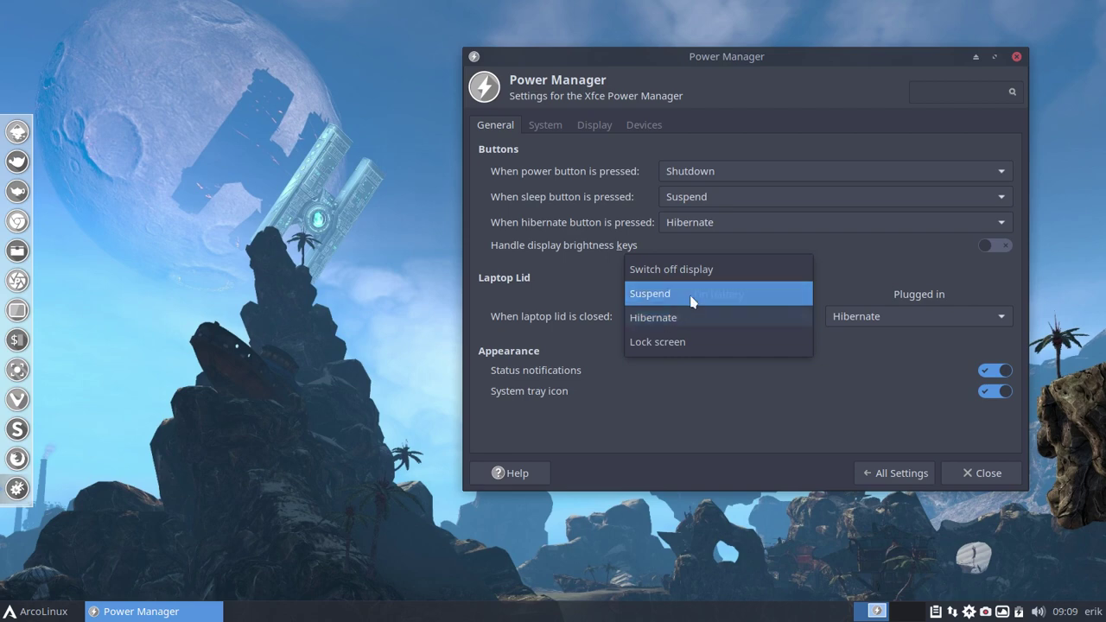
click(691, 294)
click(909, 317)
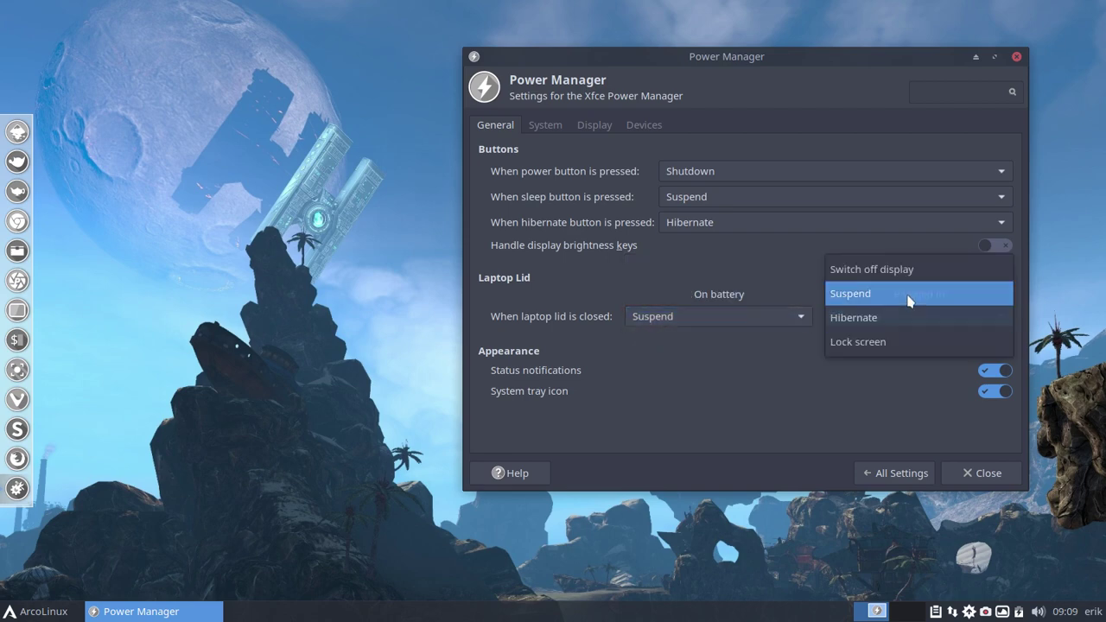
click(909, 297)
click(789, 315)
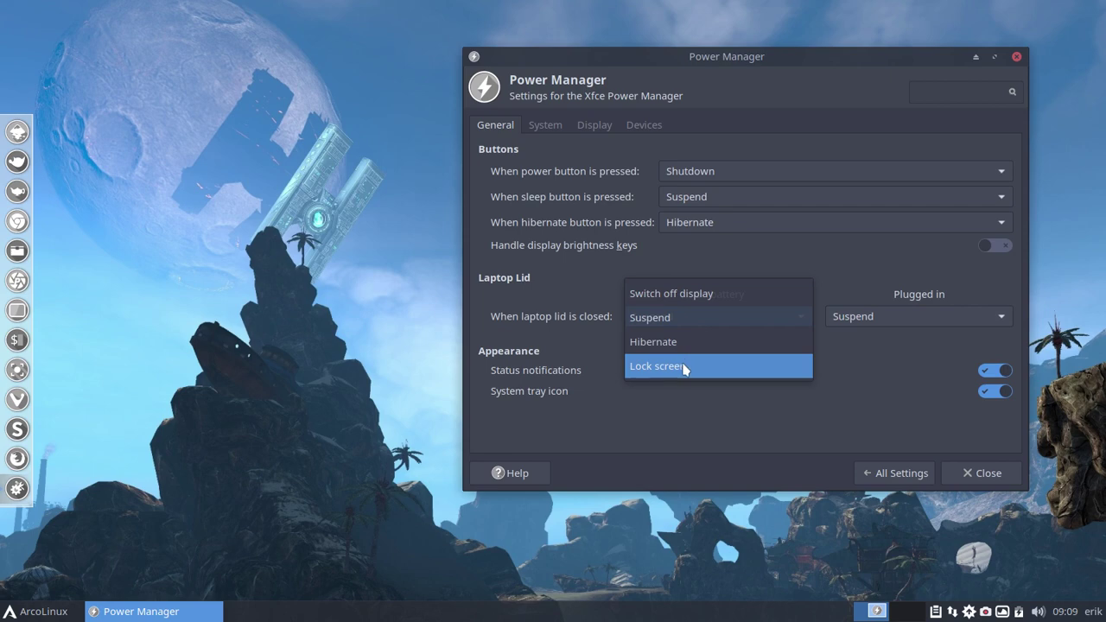
click(701, 320)
click(702, 319)
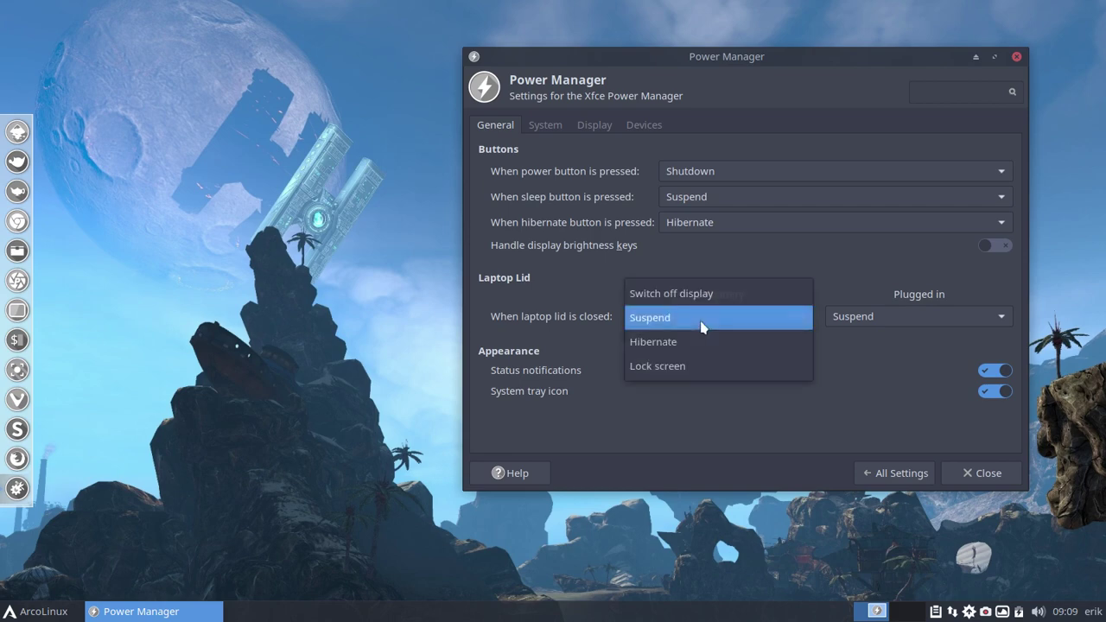
click(649, 322)
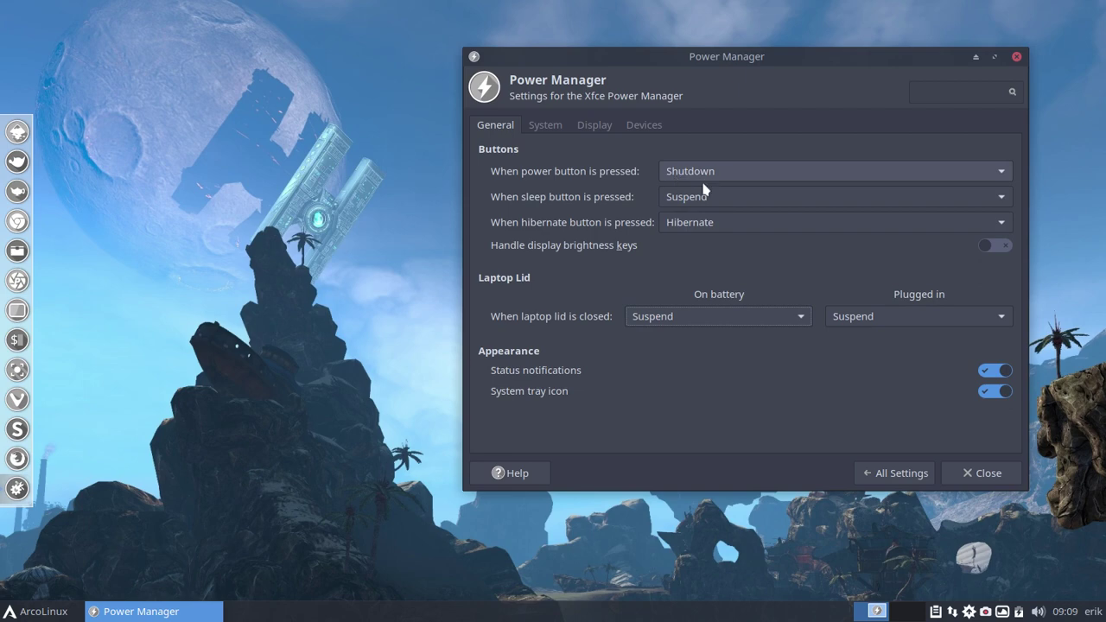
Review the System, Display and Devices tabs, then close Power Manager.
click(545, 125)
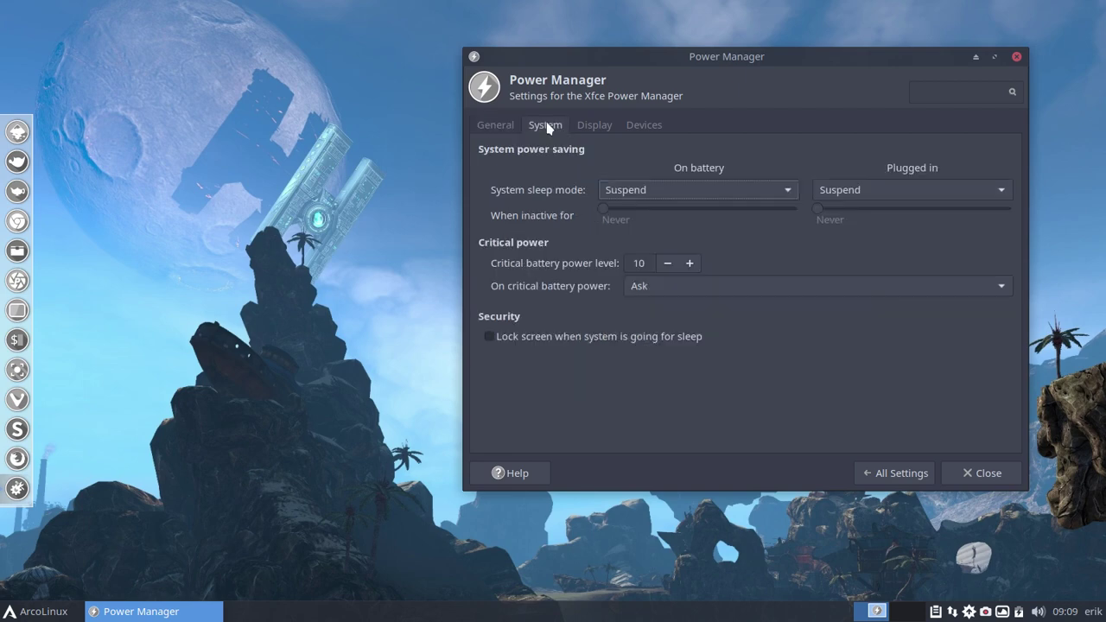
click(594, 125)
click(640, 127)
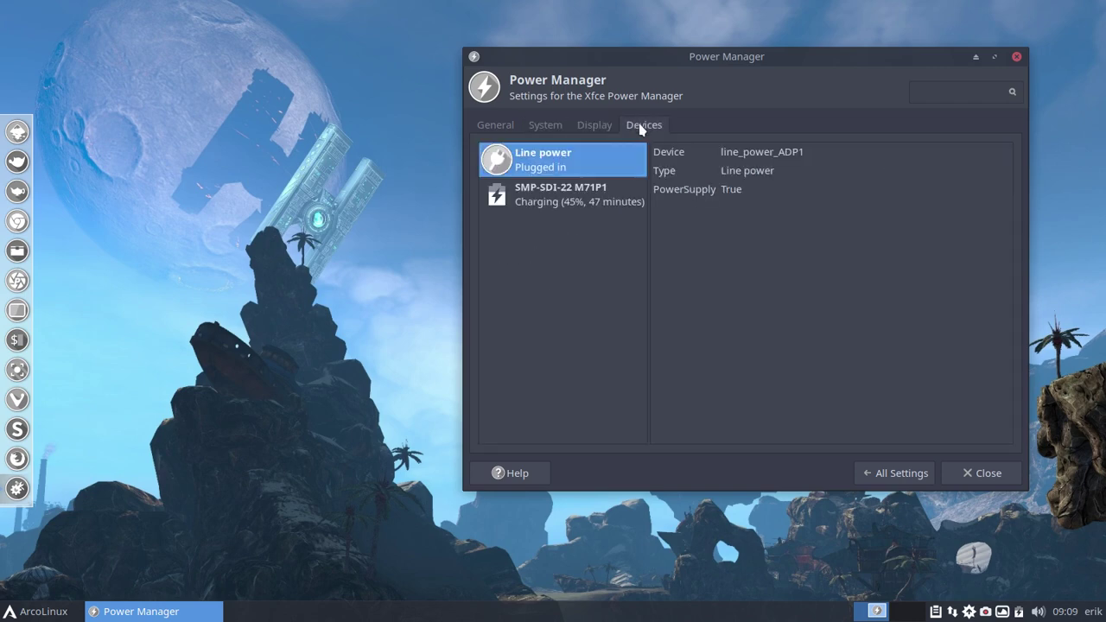
click(1017, 56)
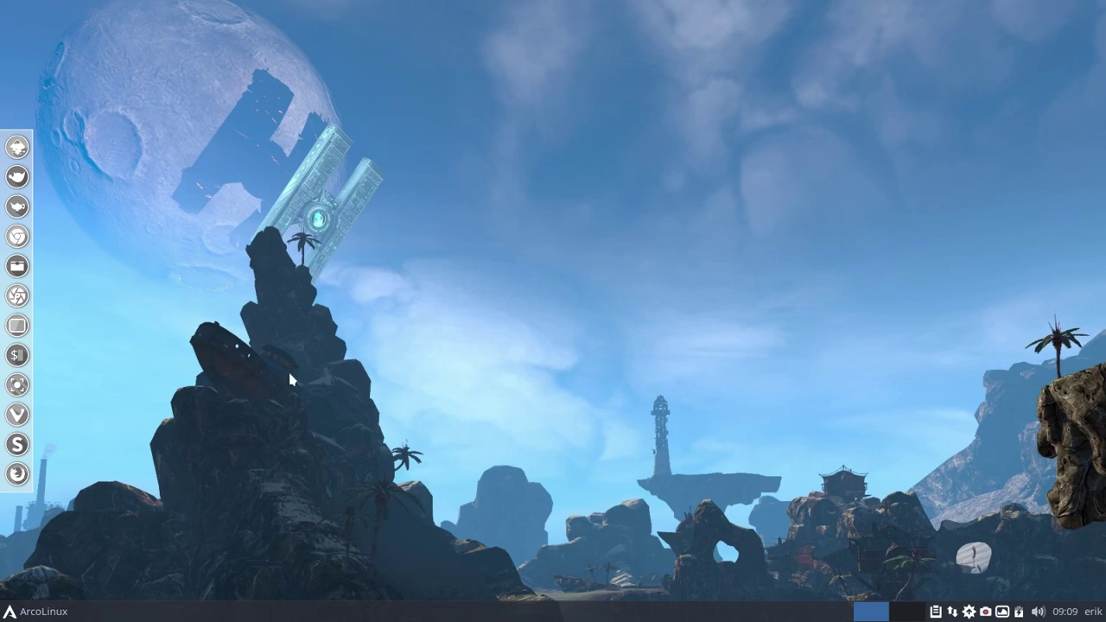
Launch Chromium without a keyring password, storing passwords unencrypted, and maximize the window.
key(ctrl+alt+g)
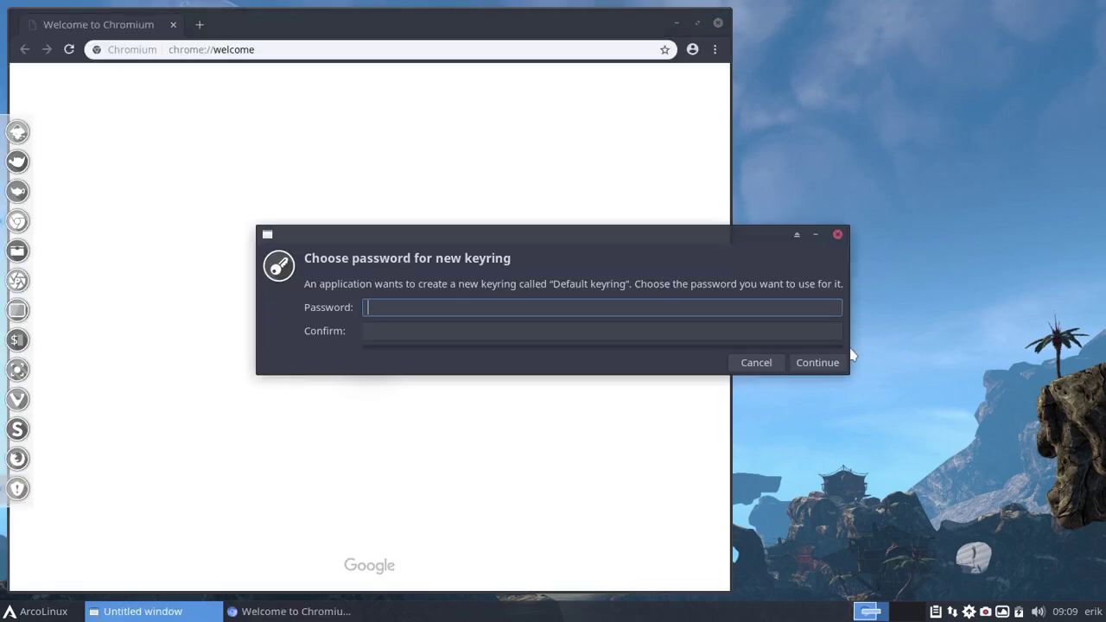
click(833, 363)
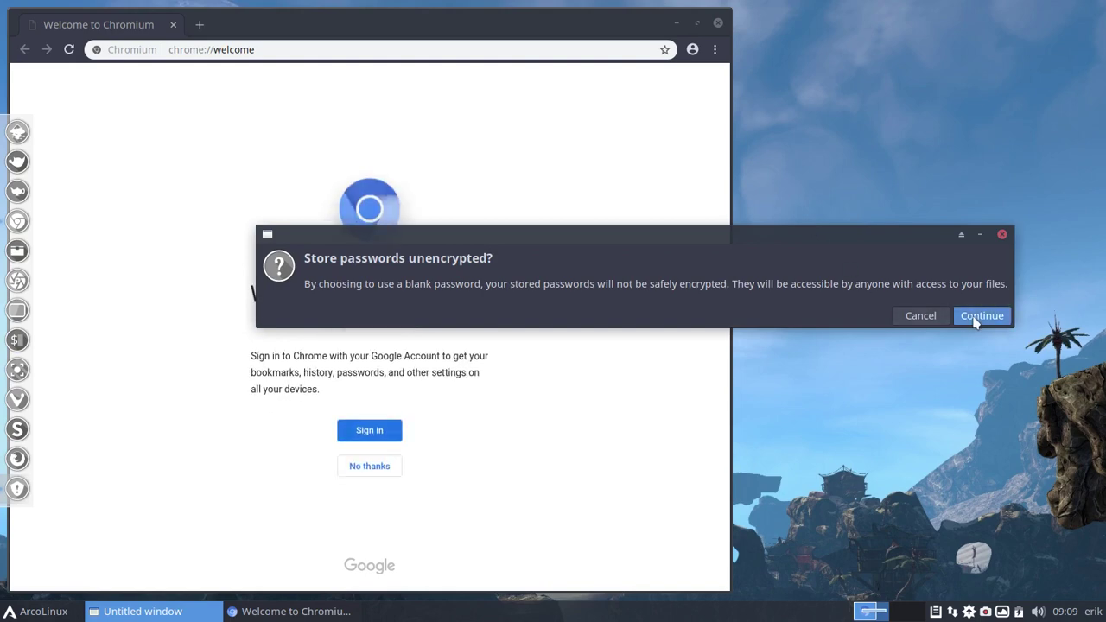
click(975, 318)
click(699, 23)
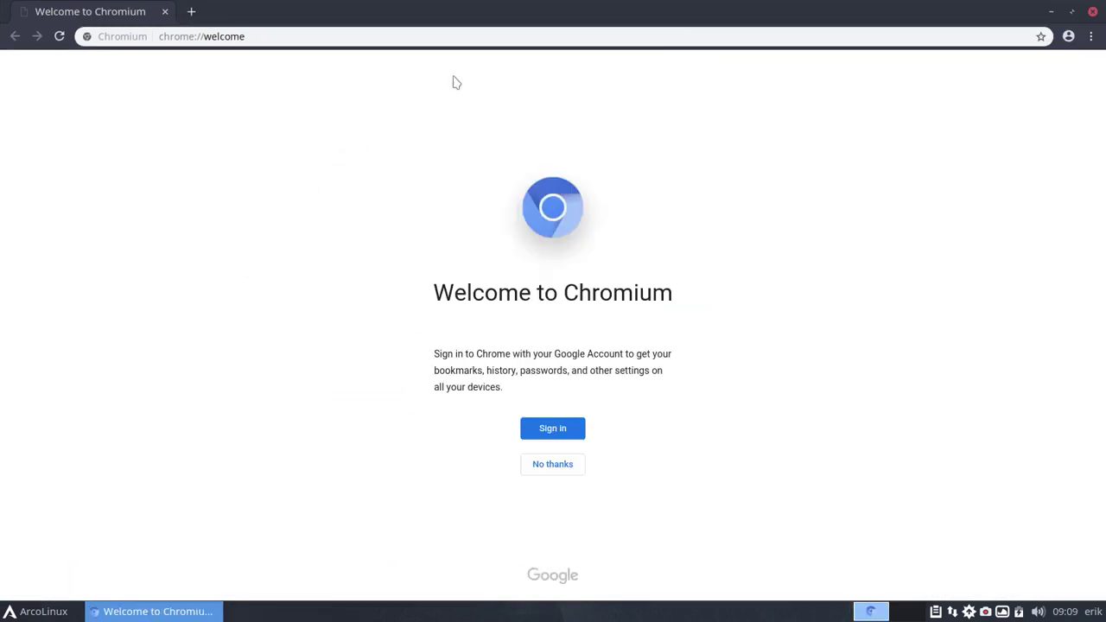
Search Google for the 'arch wiki power management' suggestion from 'arch wiki power'.
click(262, 41)
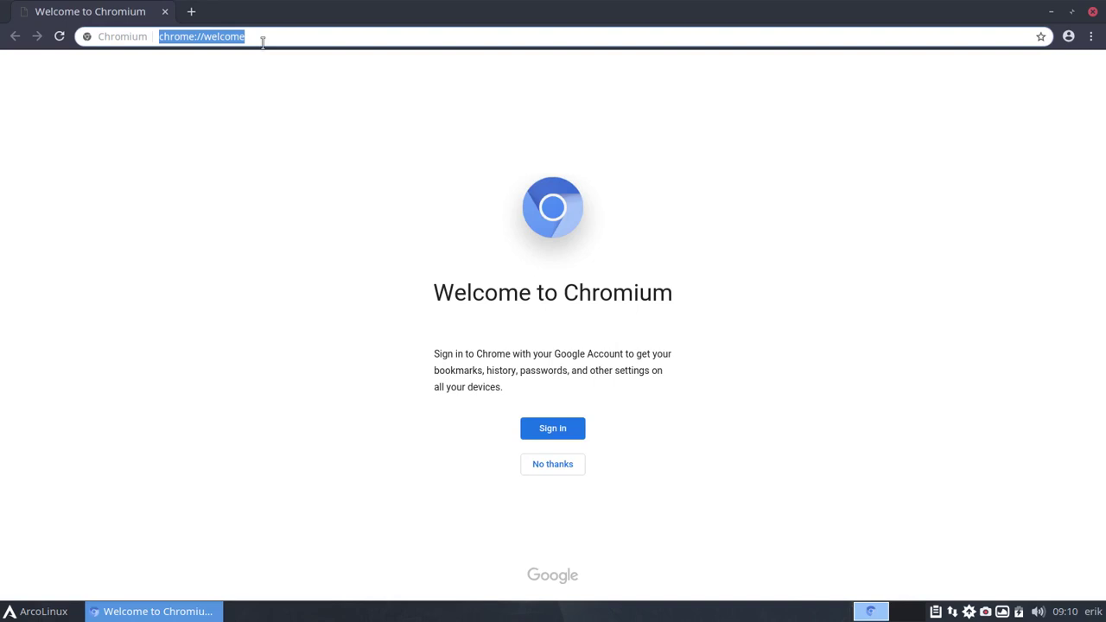
text(arch wiki)
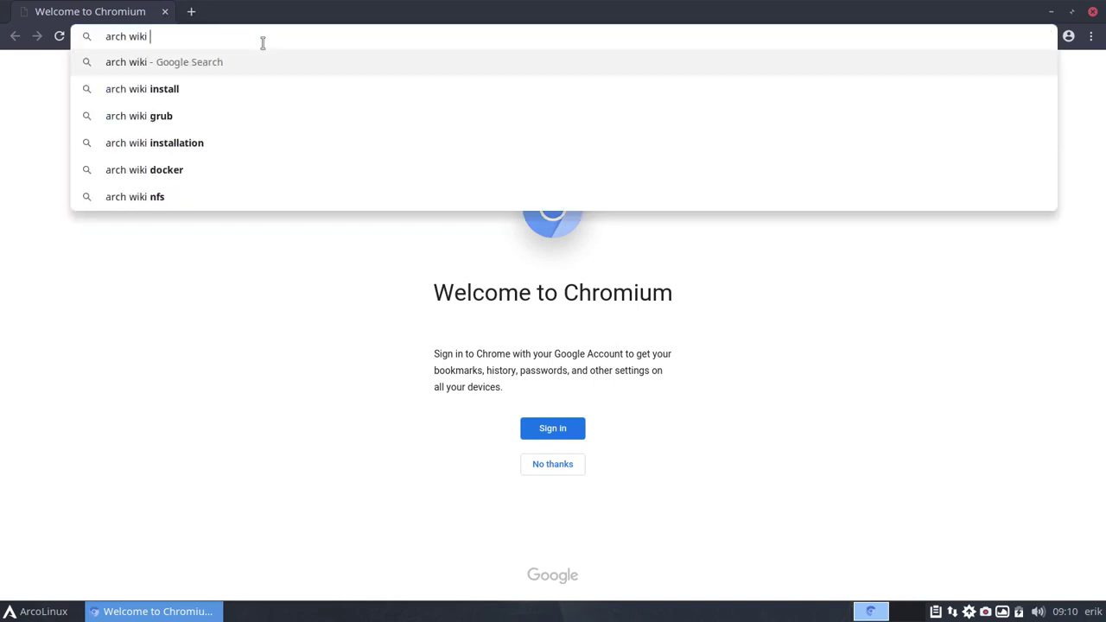
text( power)
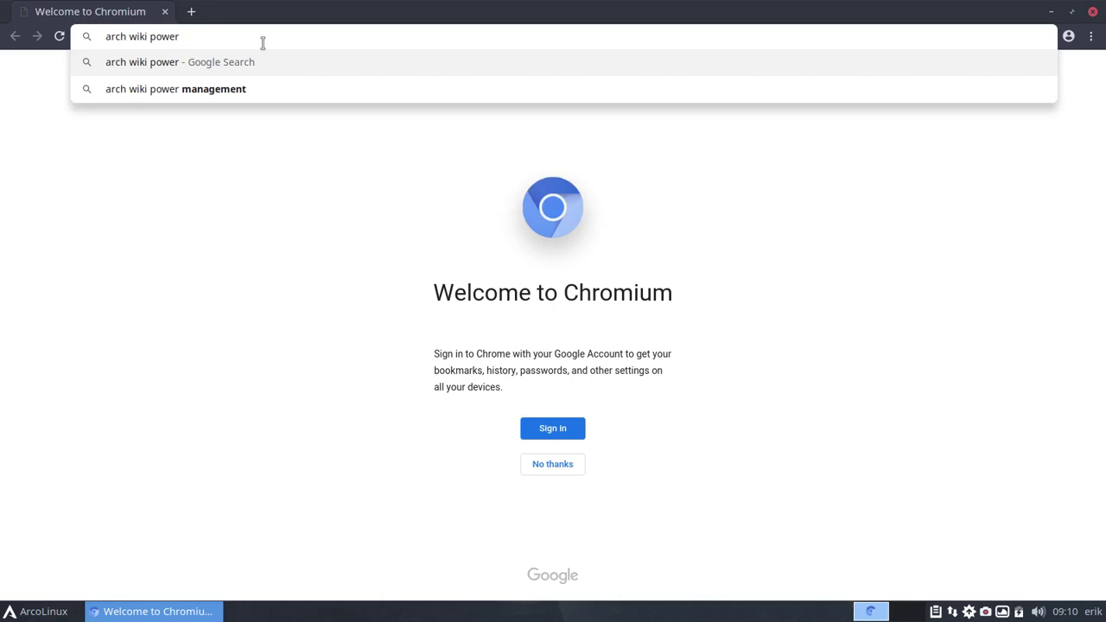
key(Down)
key(Return)
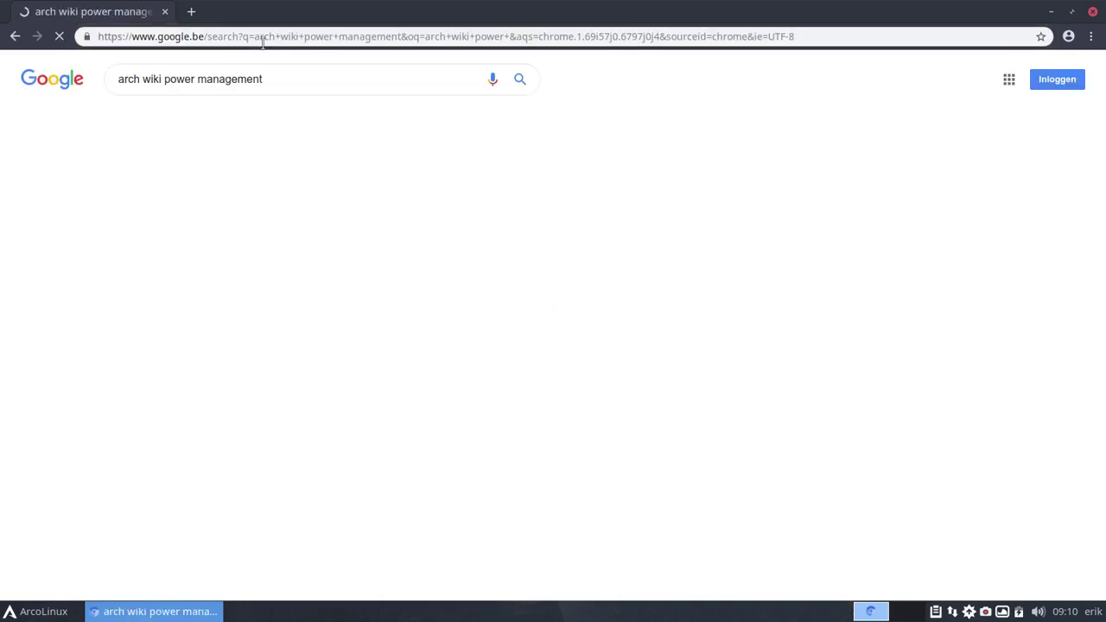
Open the ArchWiki Power management article and highlight its Xfce Power Manager userspace-tool entry.
click(197, 292)
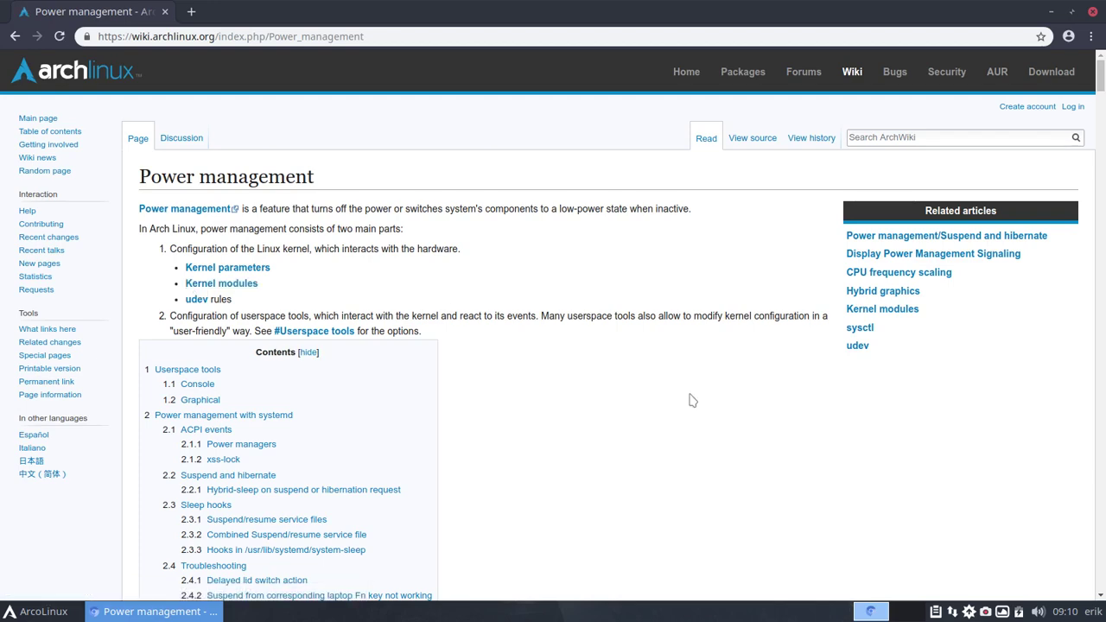
scroll(691, 400, down, 3)
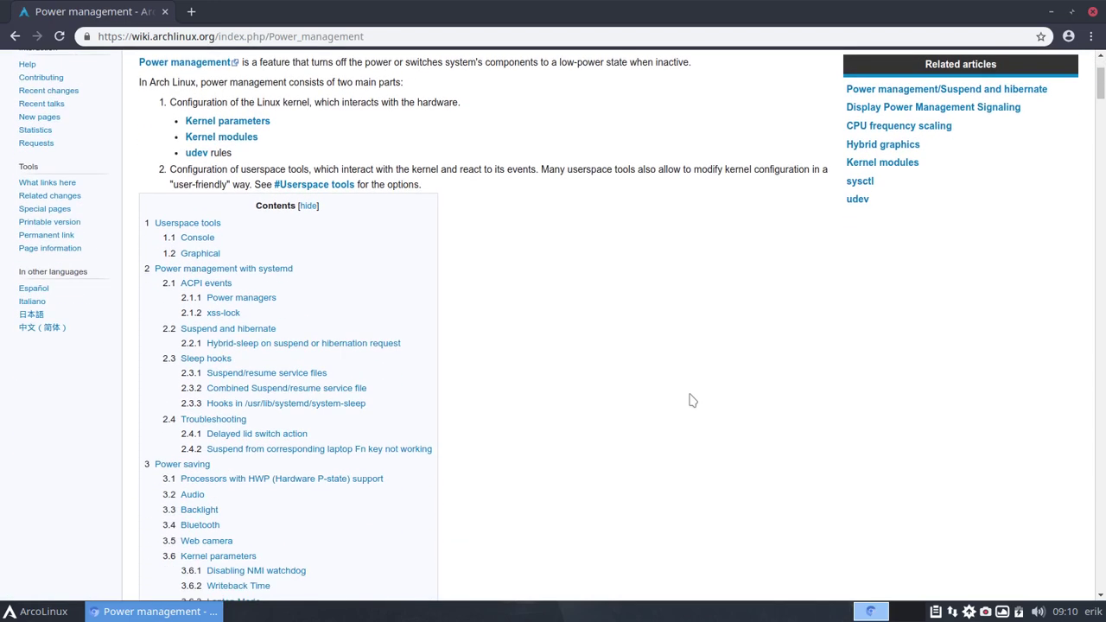
scroll(691, 400, down, 5)
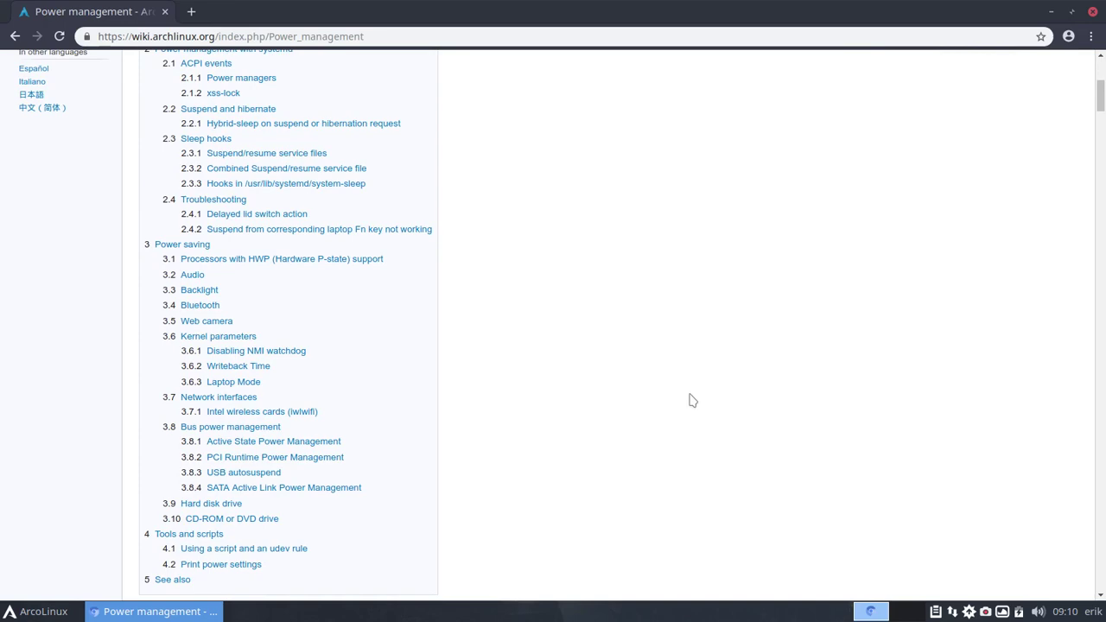
scroll(691, 399, down, 10)
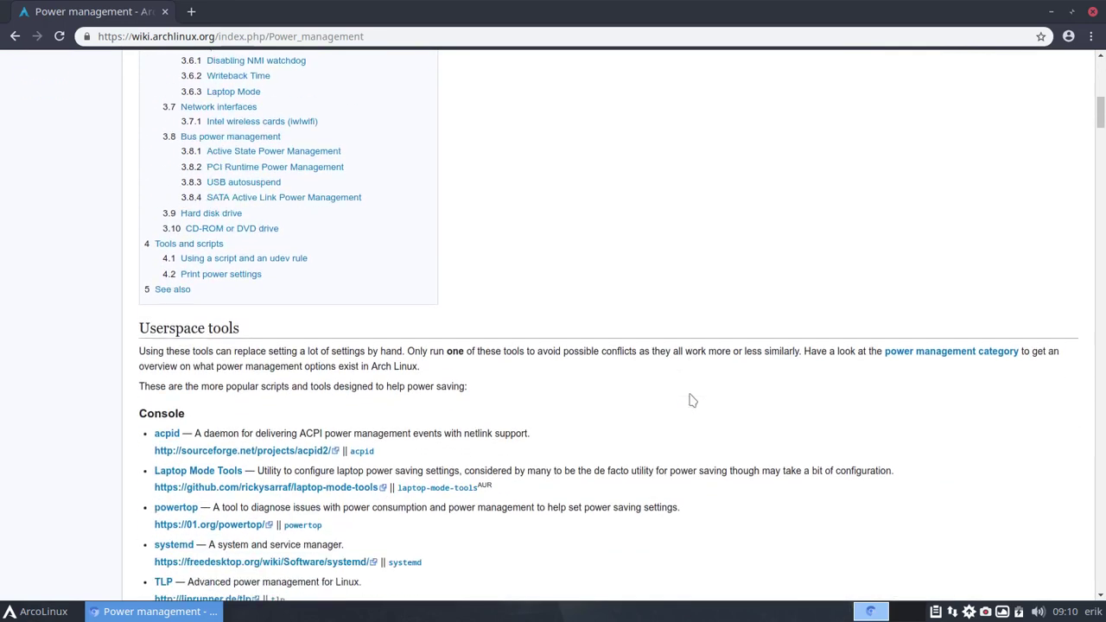
scroll(691, 400, down, 4)
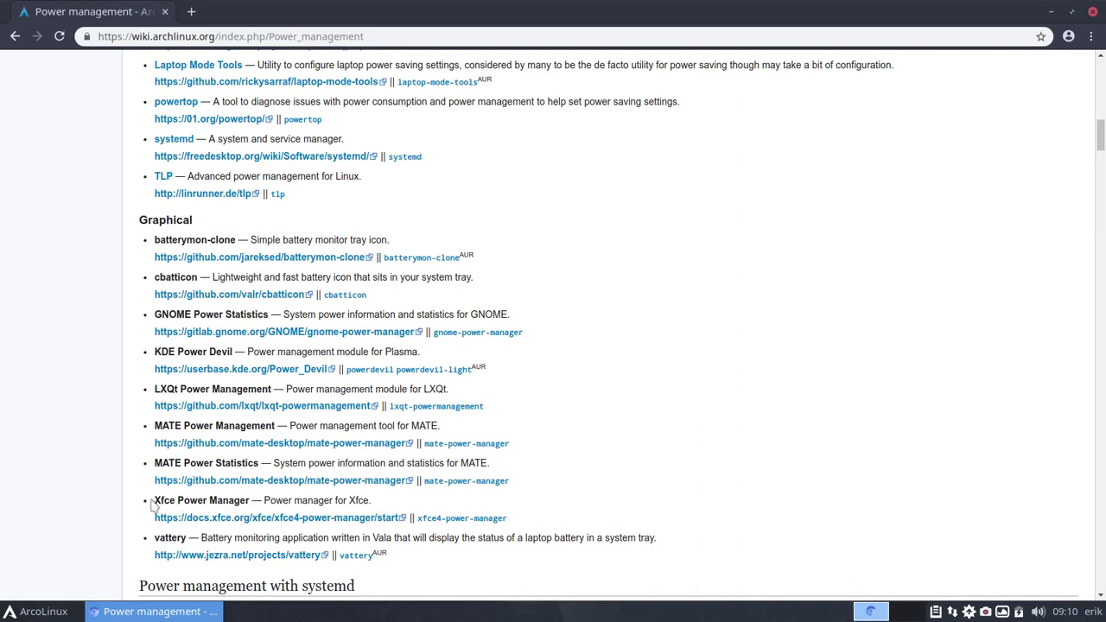
drag(154, 500, 394, 511)
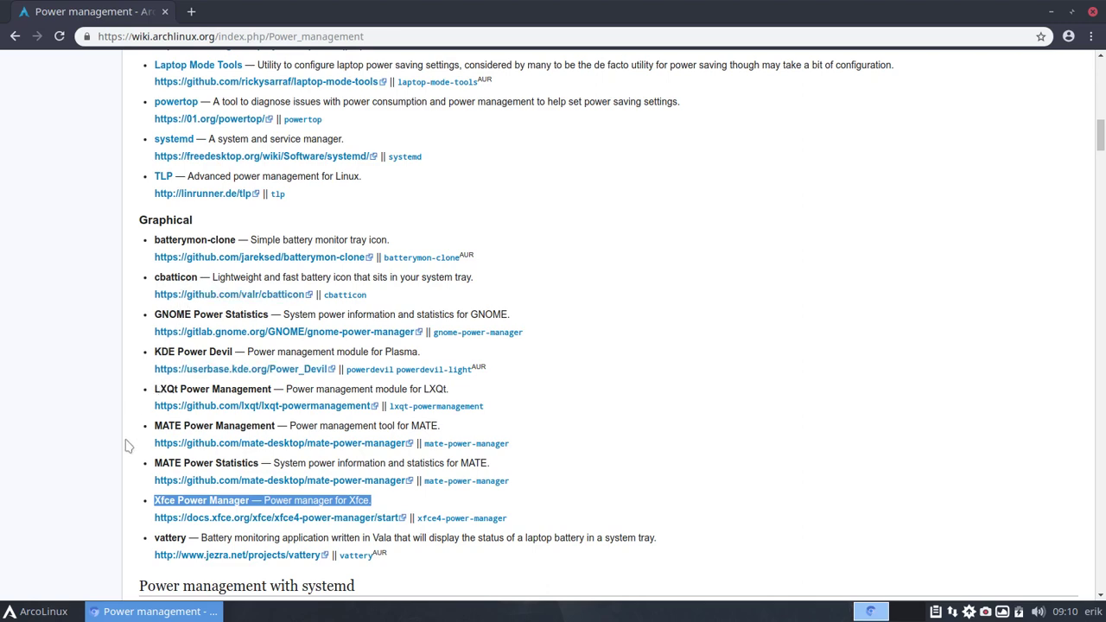
Scroll to ACPI events and highlight the /etc/systemd/logind.conf path and HandleLidSwitch.
scroll(127, 446, down, 3)
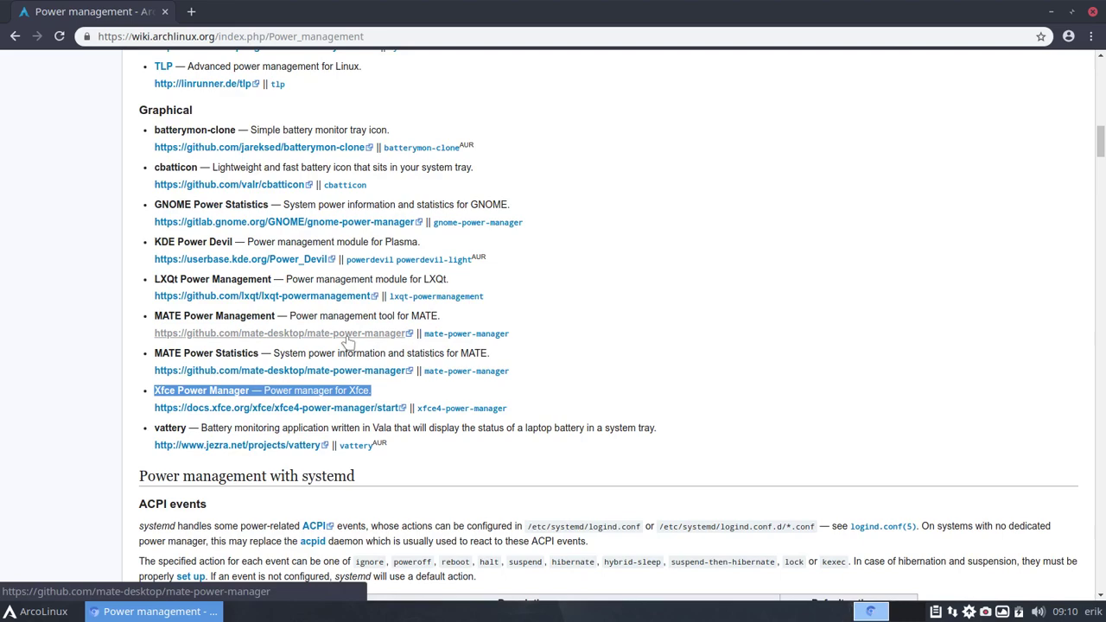
scroll(354, 465, down, 3)
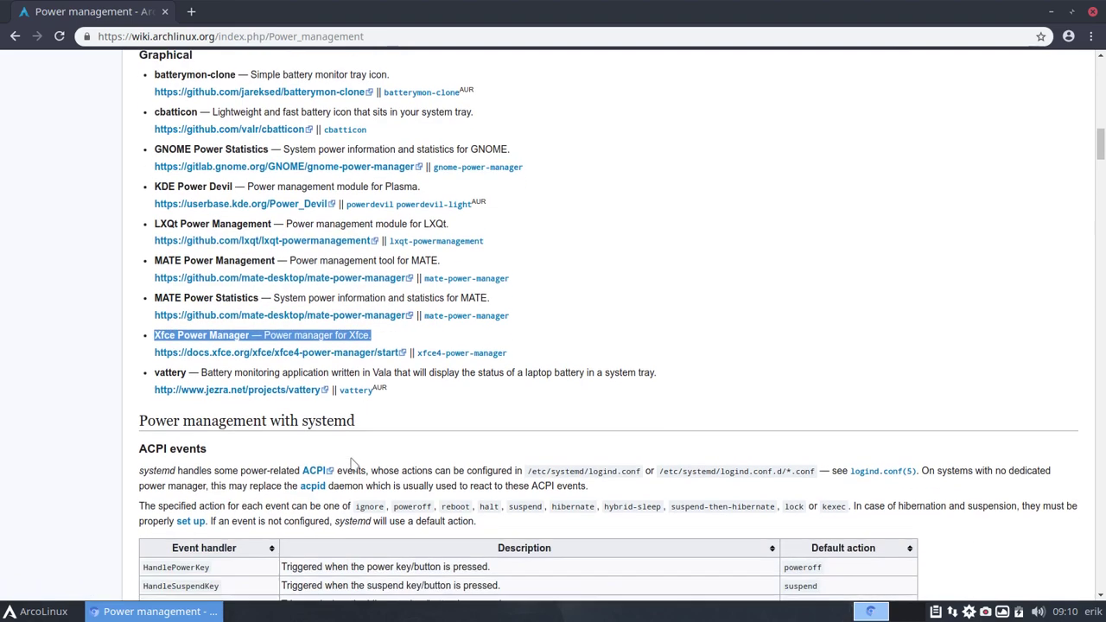
scroll(354, 464, down, 4)
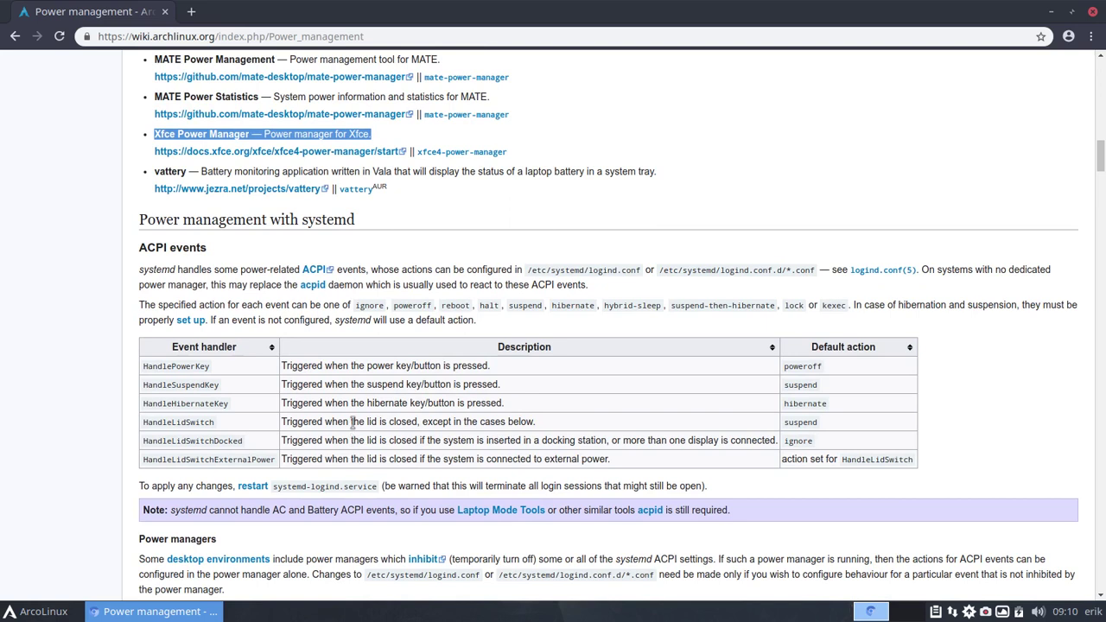
click(526, 269)
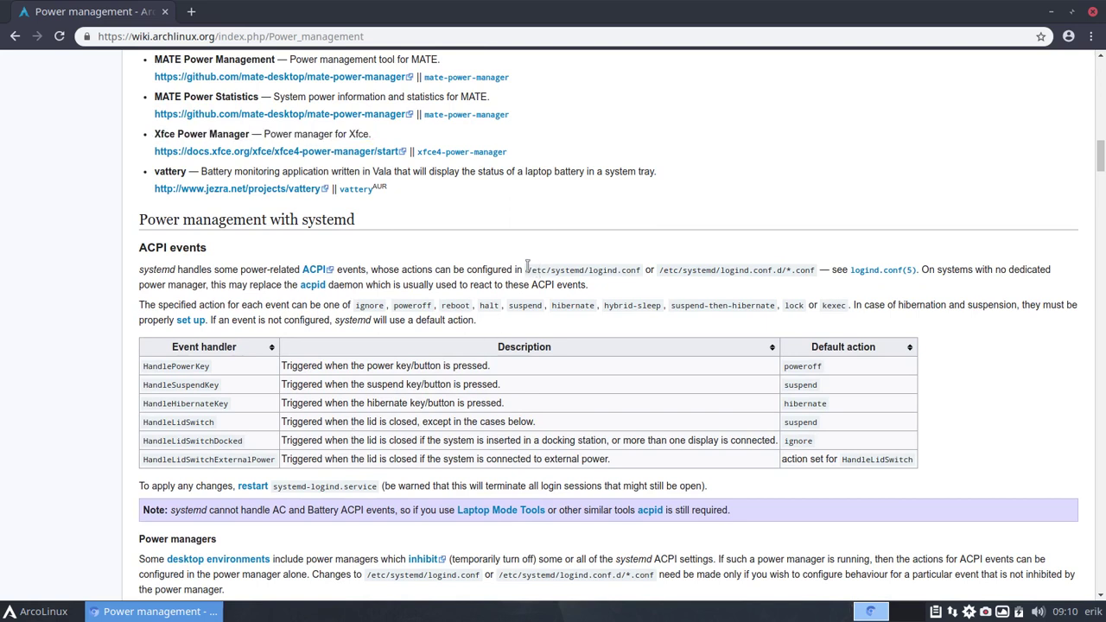
drag(526, 269, 640, 266)
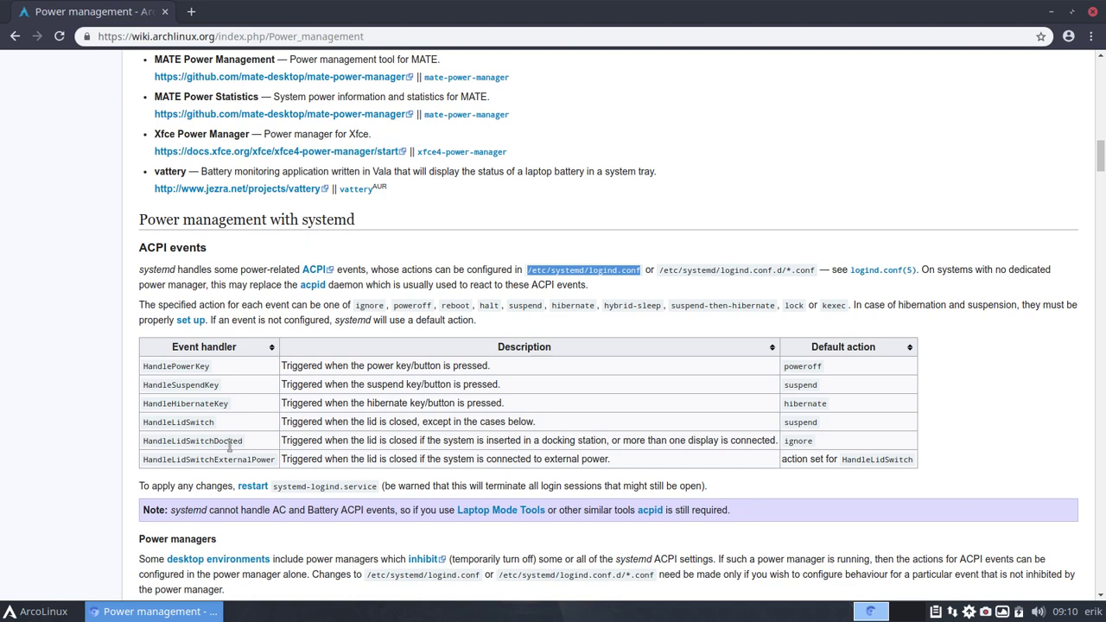
drag(231, 423, 160, 420)
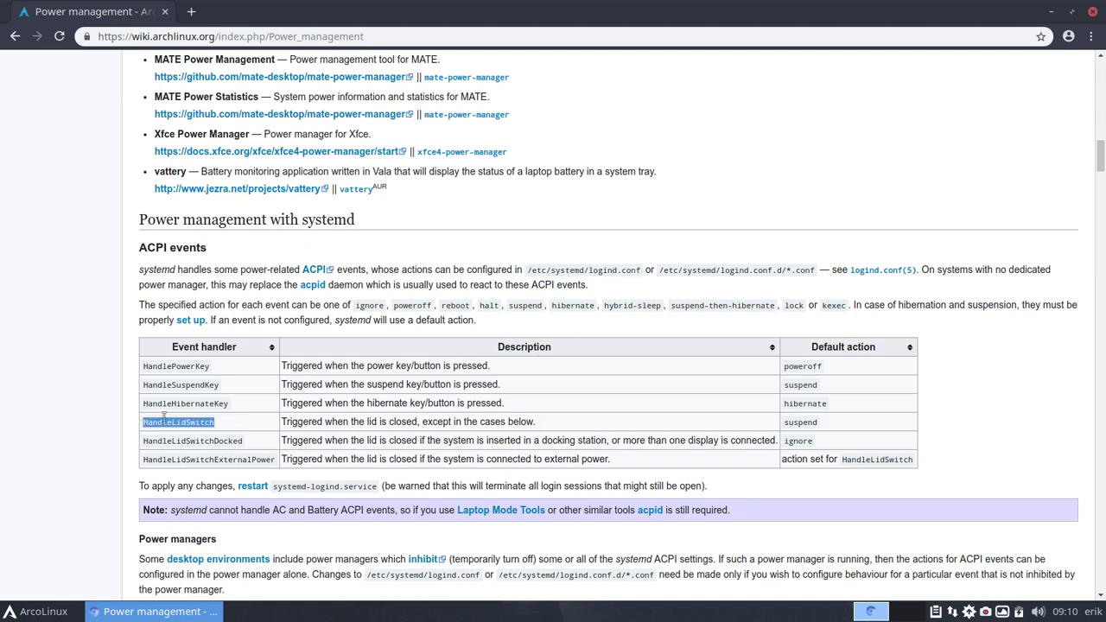
click(199, 366)
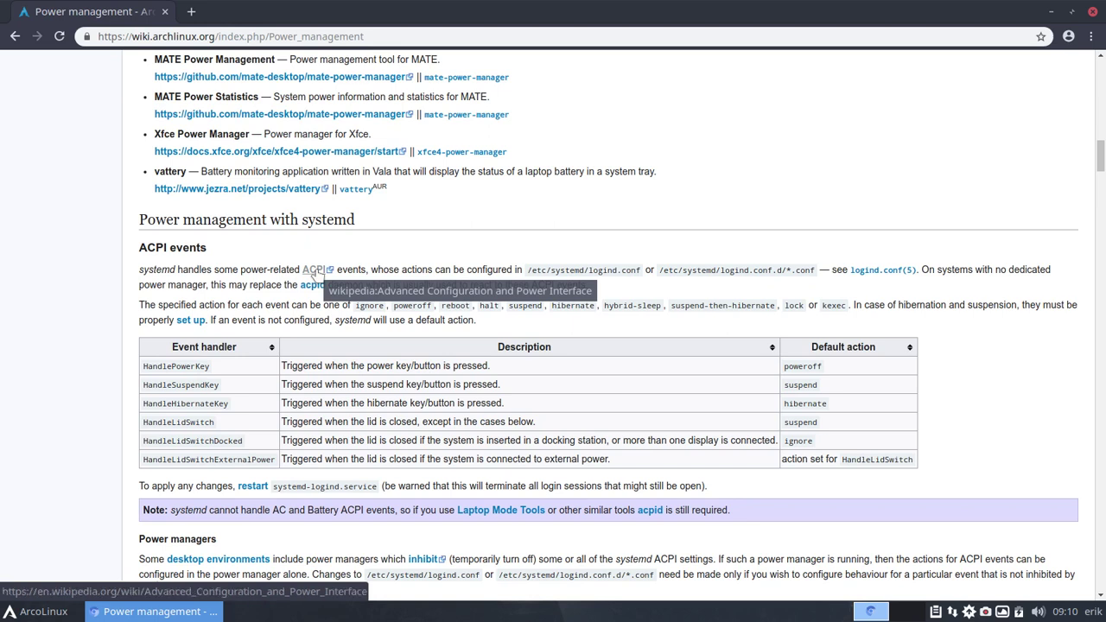
Scroll down through the suspend sections and back up the article.
scroll(111, 478, down, 2)
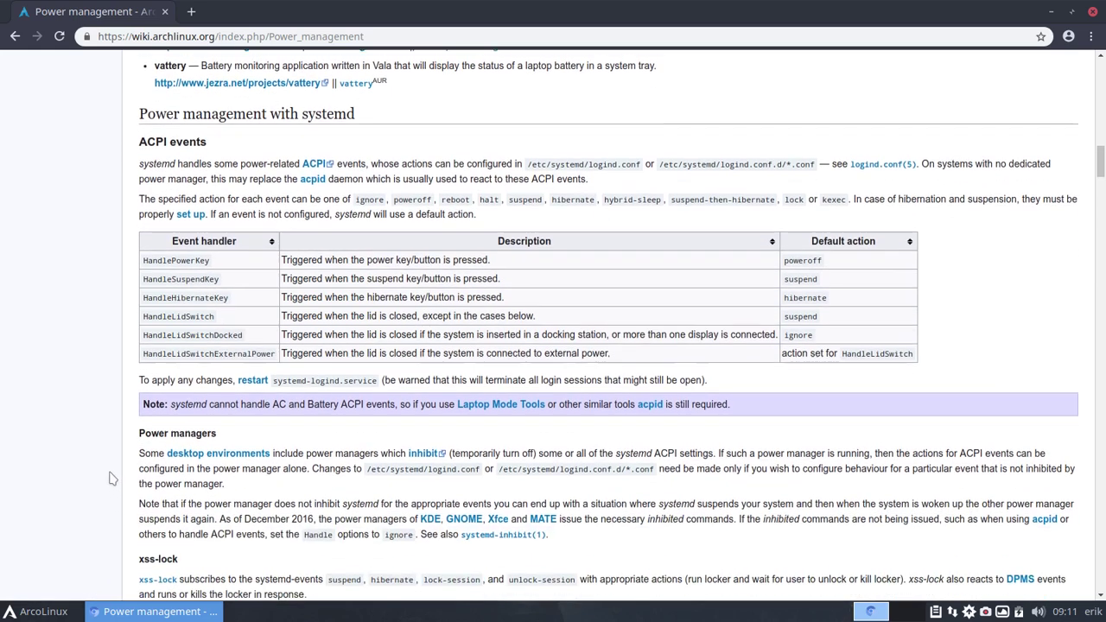
scroll(110, 478, down, 2)
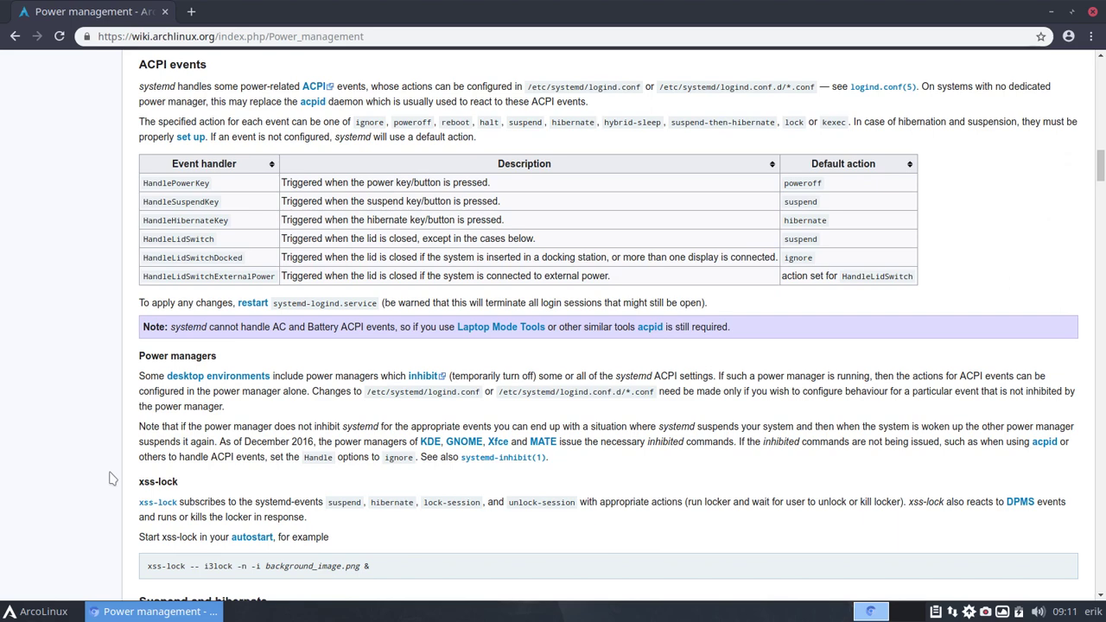
scroll(110, 478, down, 4)
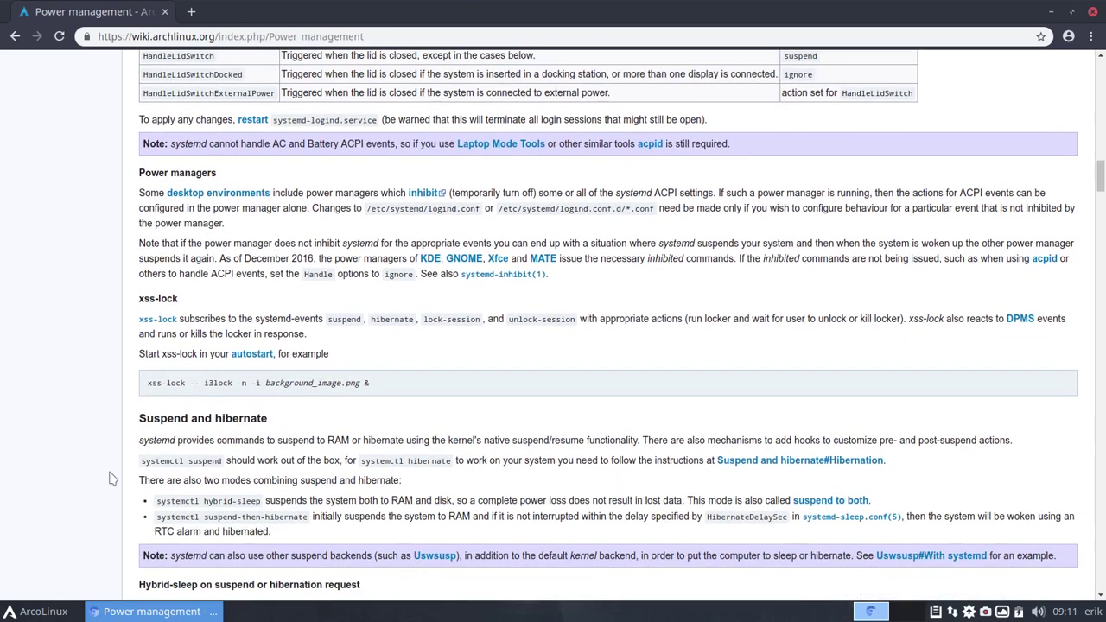
scroll(109, 478, down, 1)
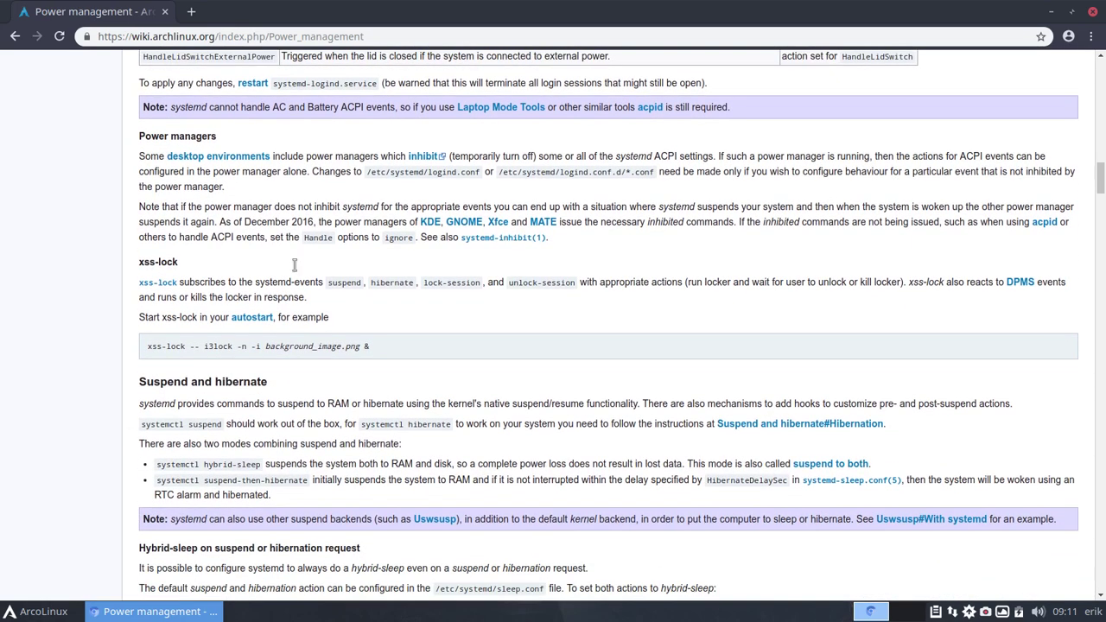
scroll(504, 464, down, 10)
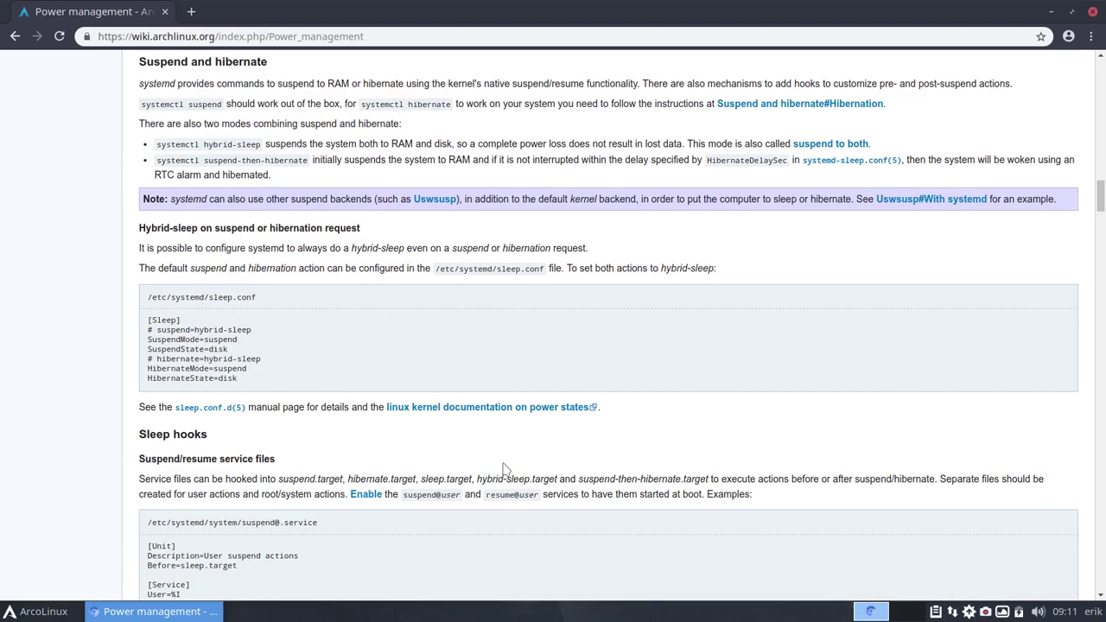
scroll(503, 468, down, 1)
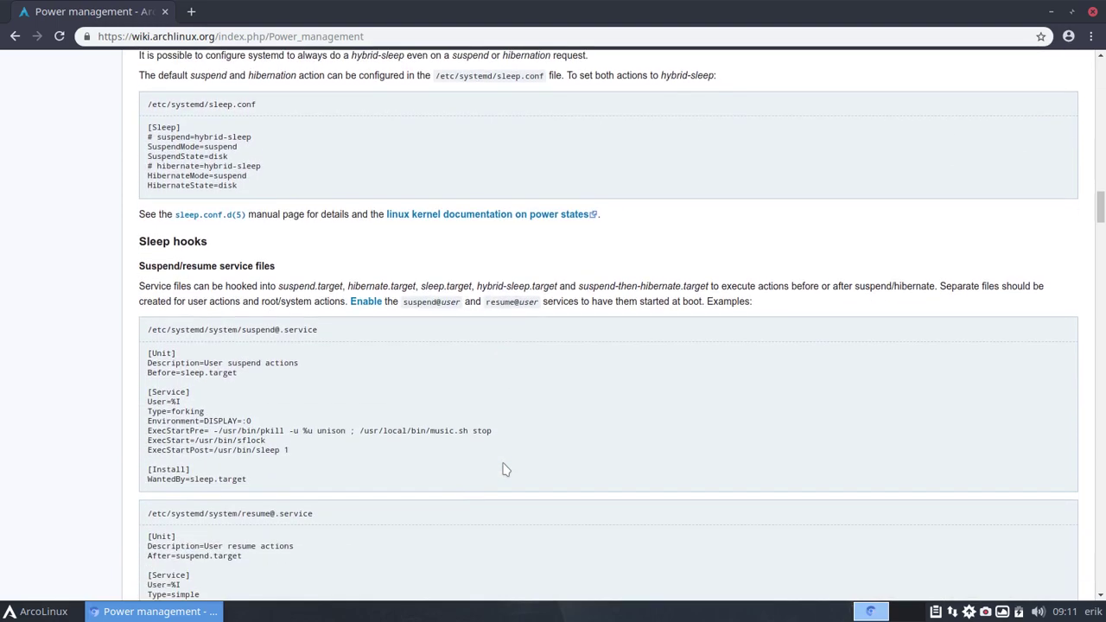
scroll(505, 469, up, 20)
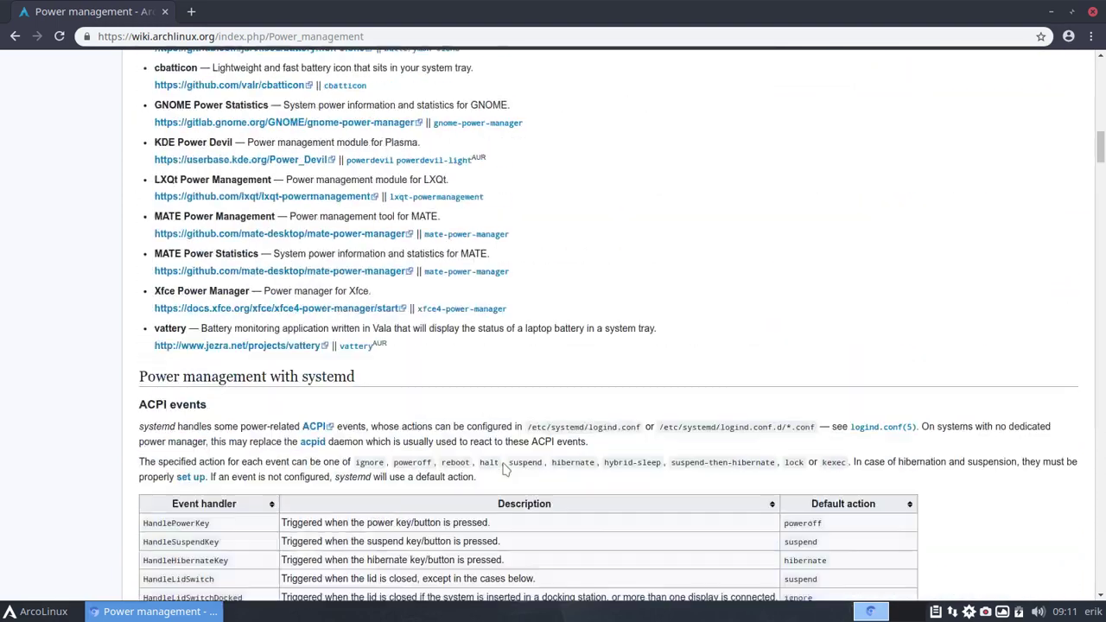
scroll(505, 469, up, 8)
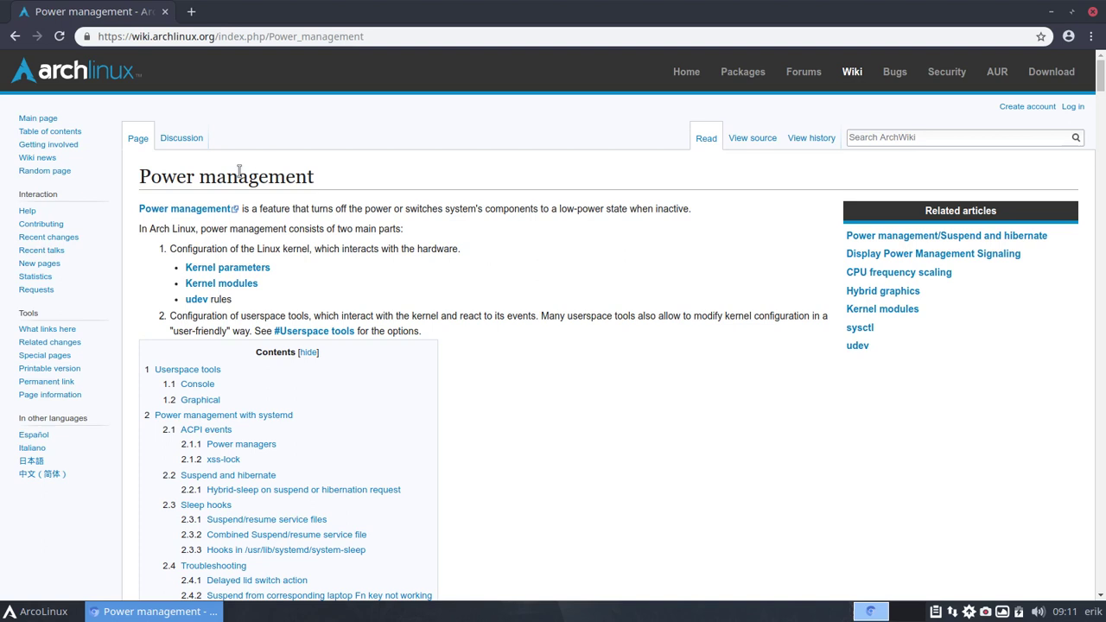
Search 'wiki arch mac' and scroll the results led by ArchWiki MAC and MacBookPro11,x pages.
click(409, 36)
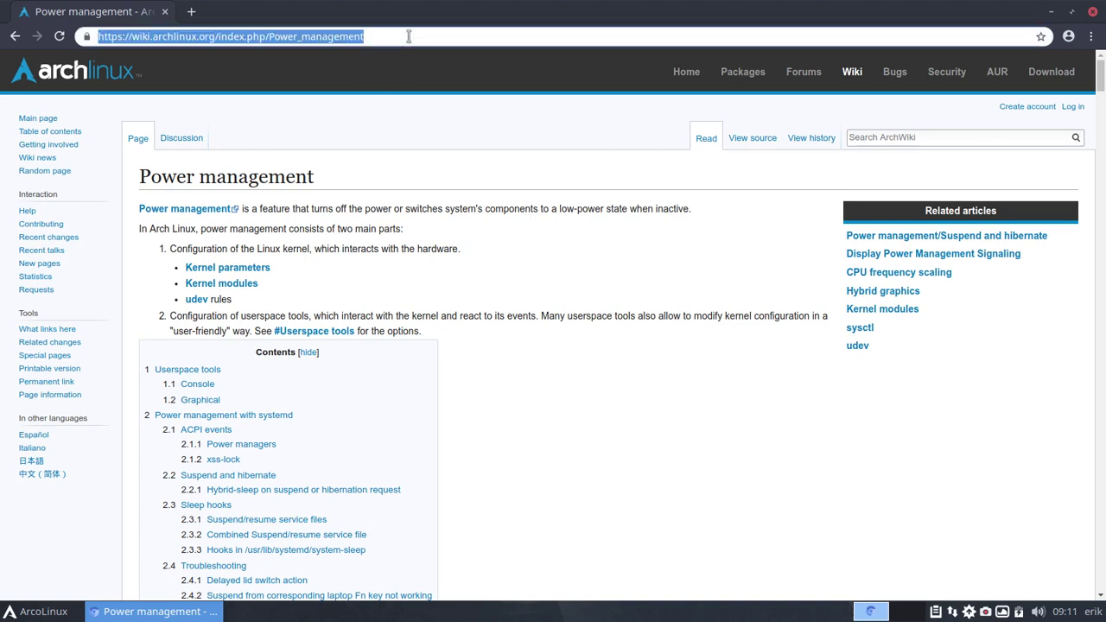
text(wiki )
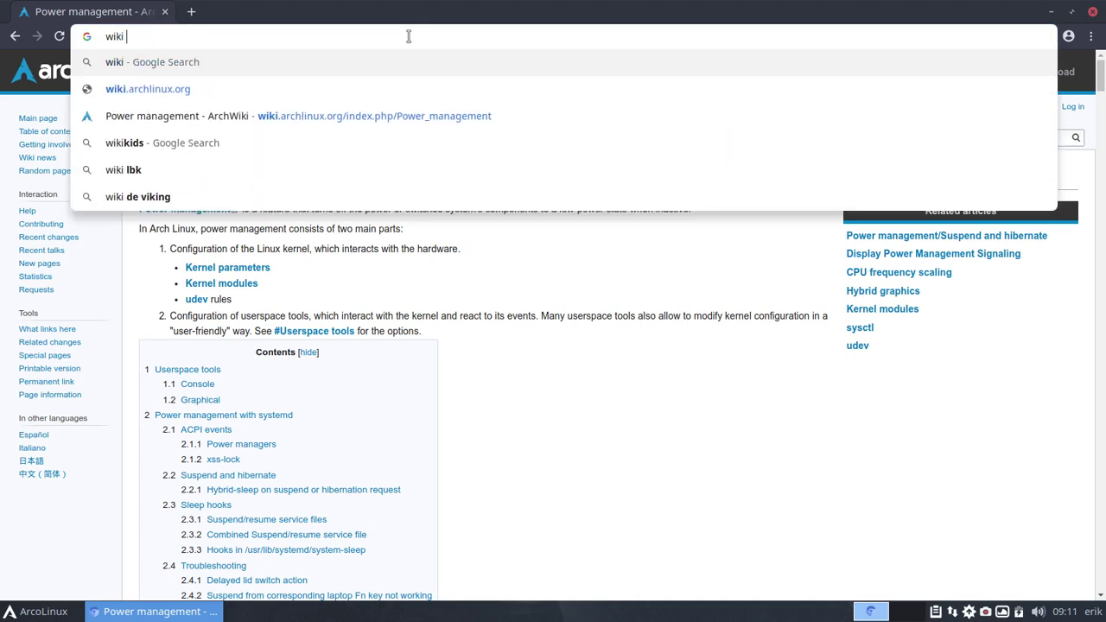
text(arch mac)
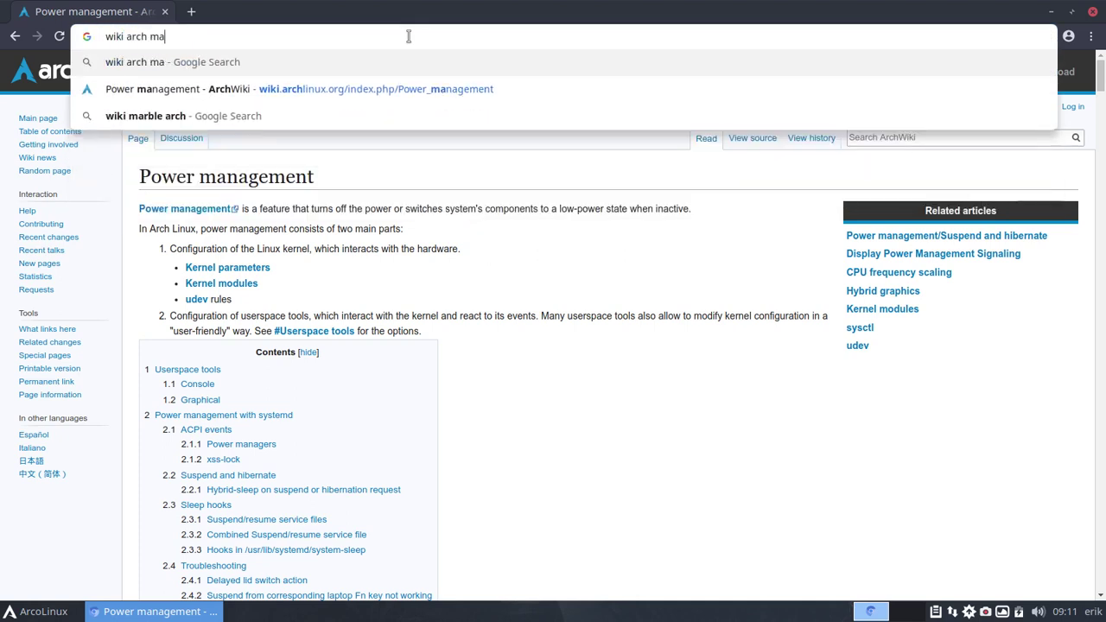
key(Return)
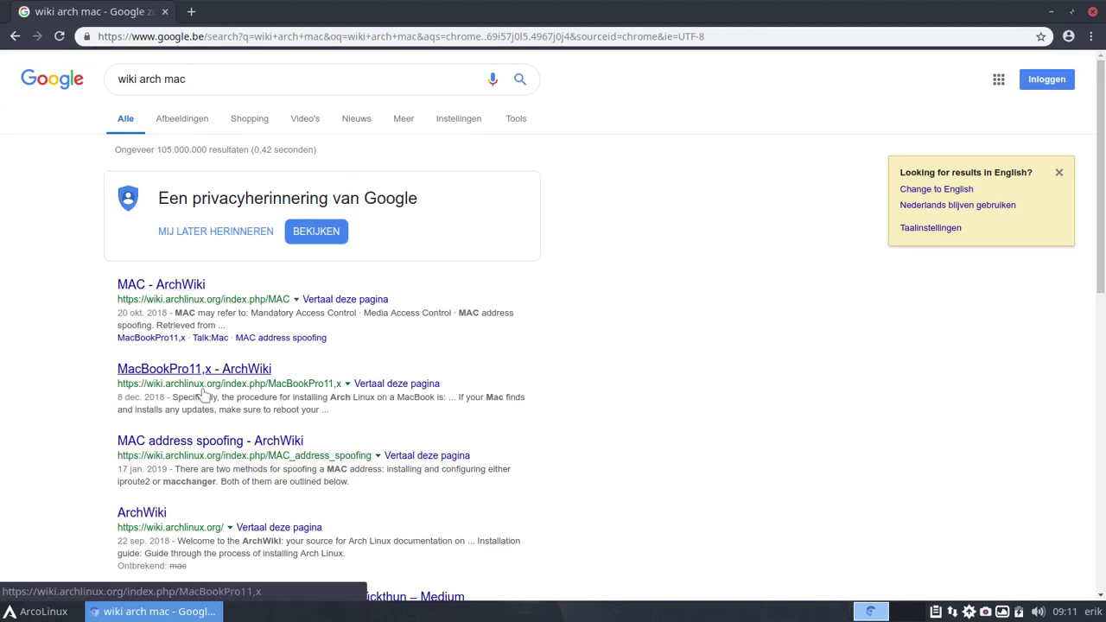
scroll(116, 440, down, 3)
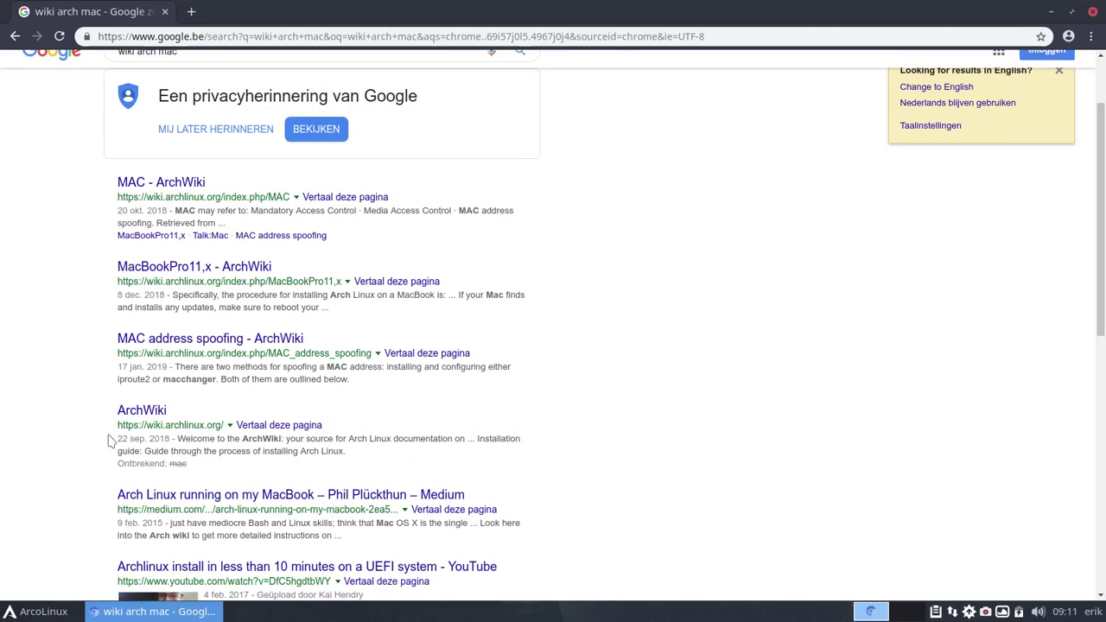
scroll(81, 433, down, 2)
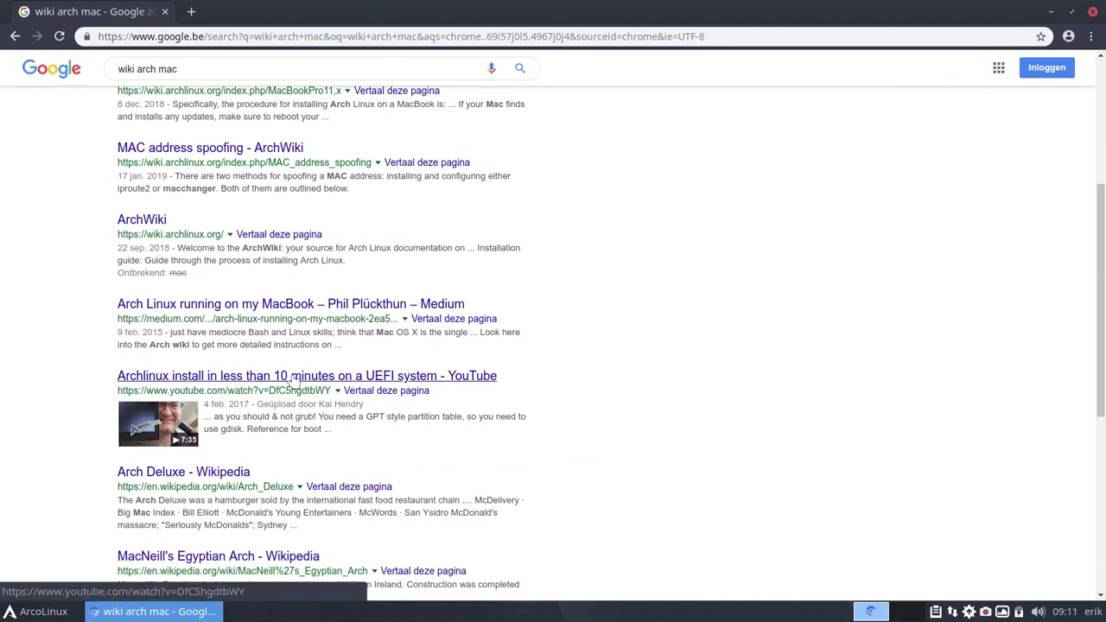
scroll(292, 380, down, 2)
scroll(292, 378, down, 1)
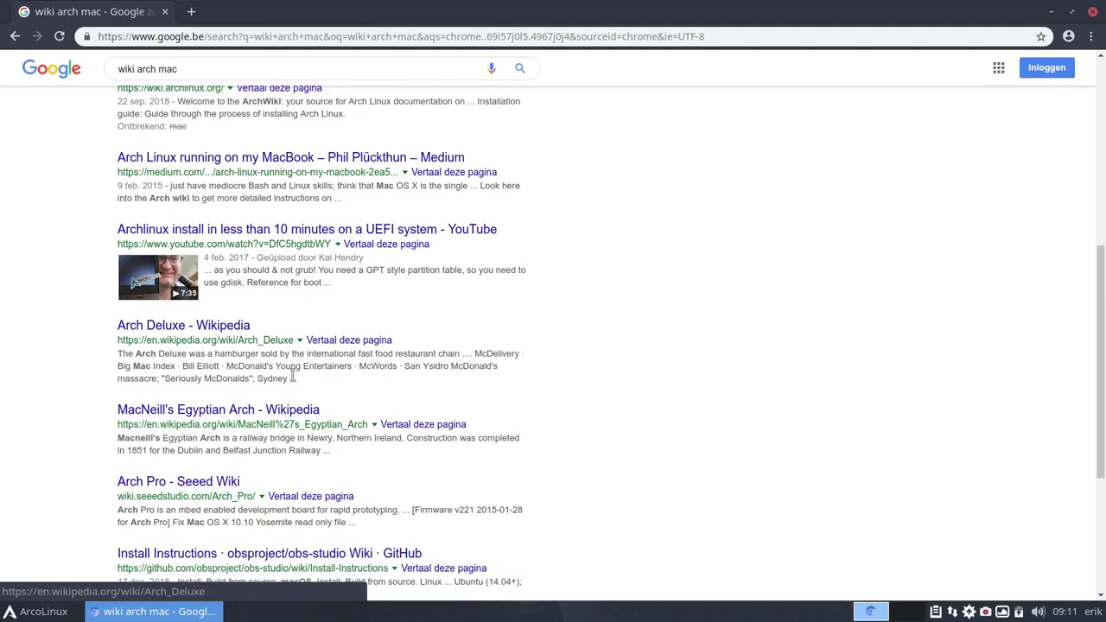
scroll(292, 378, down, 3)
scroll(293, 378, up, 8)
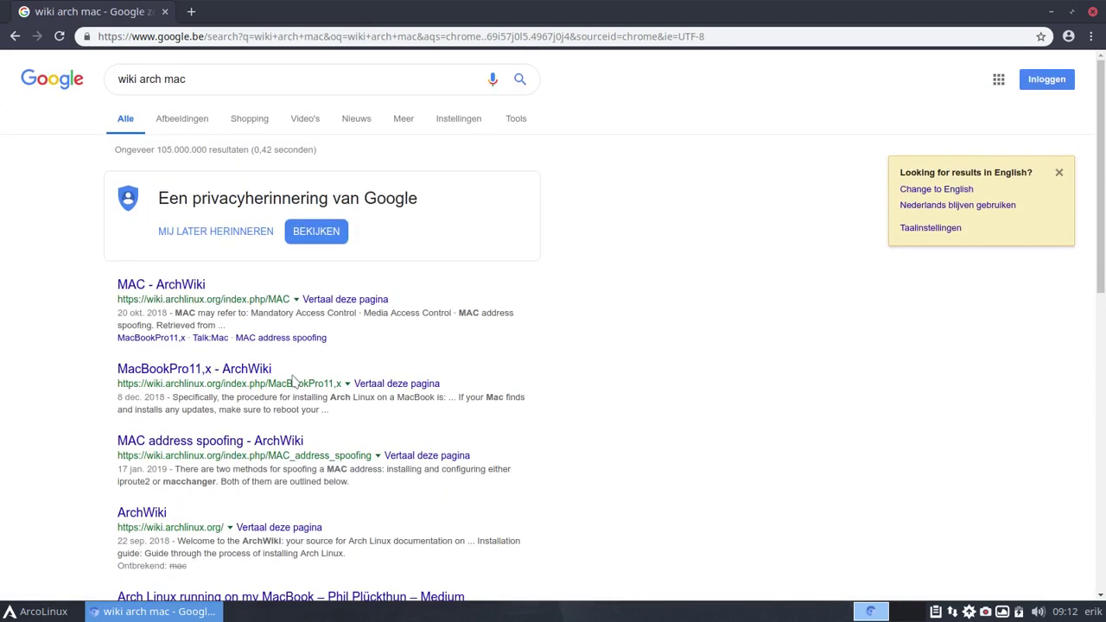
click(194, 291)
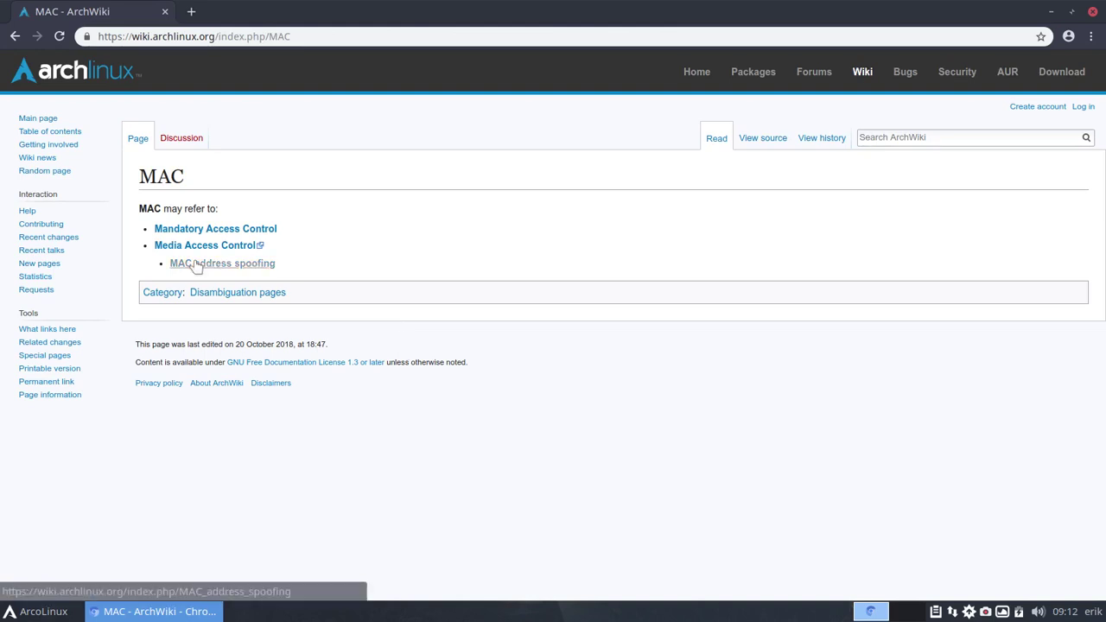
click(15, 37)
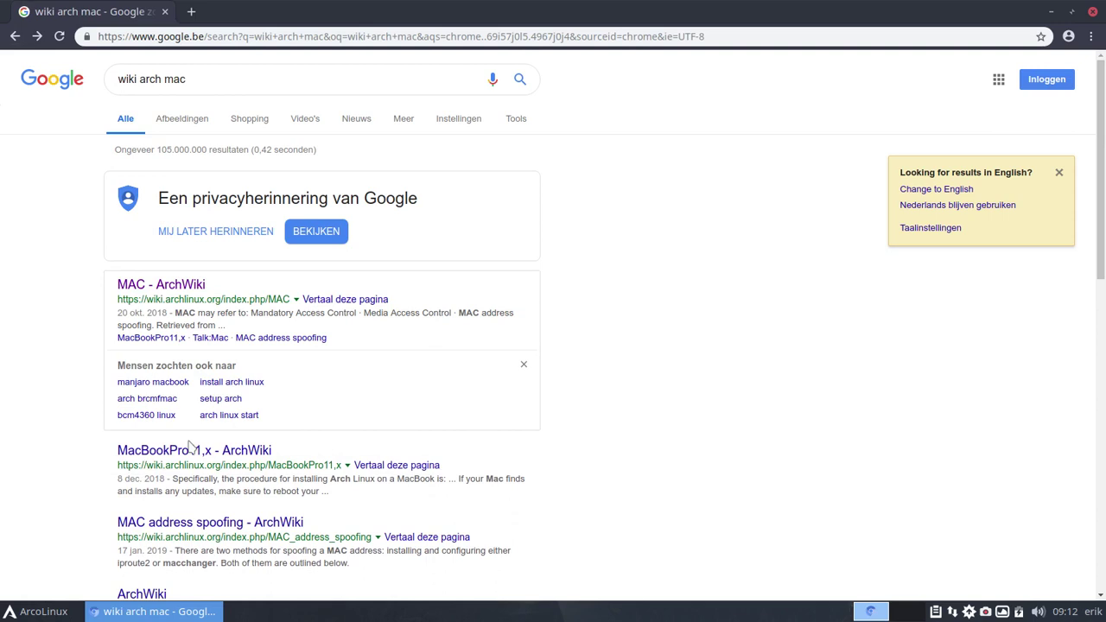
click(192, 454)
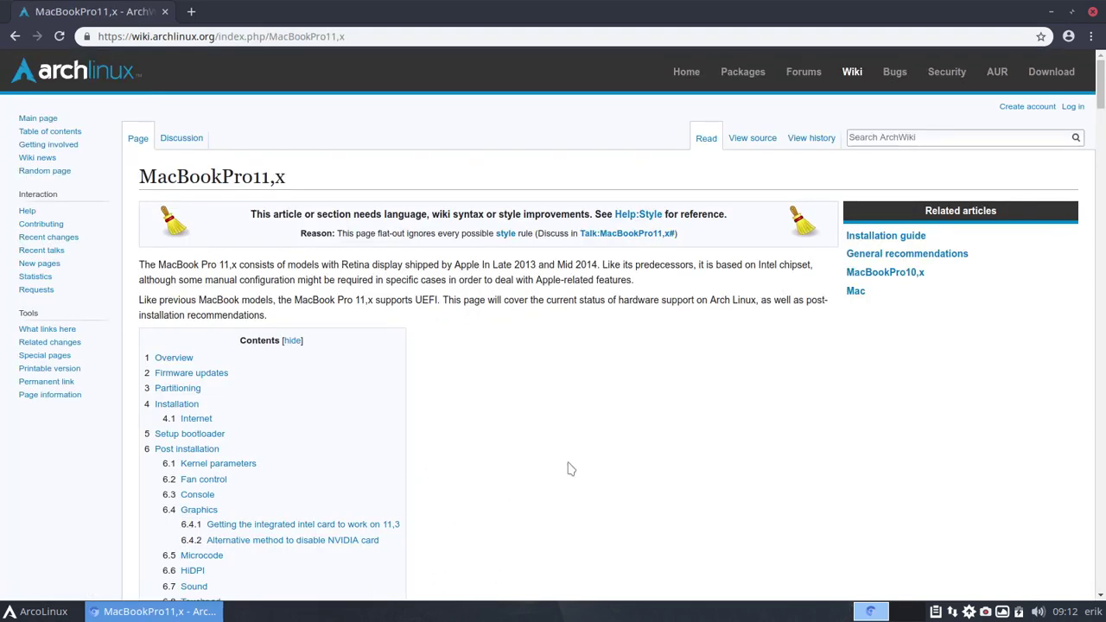
click(894, 274)
scroll(489, 414, down, 5)
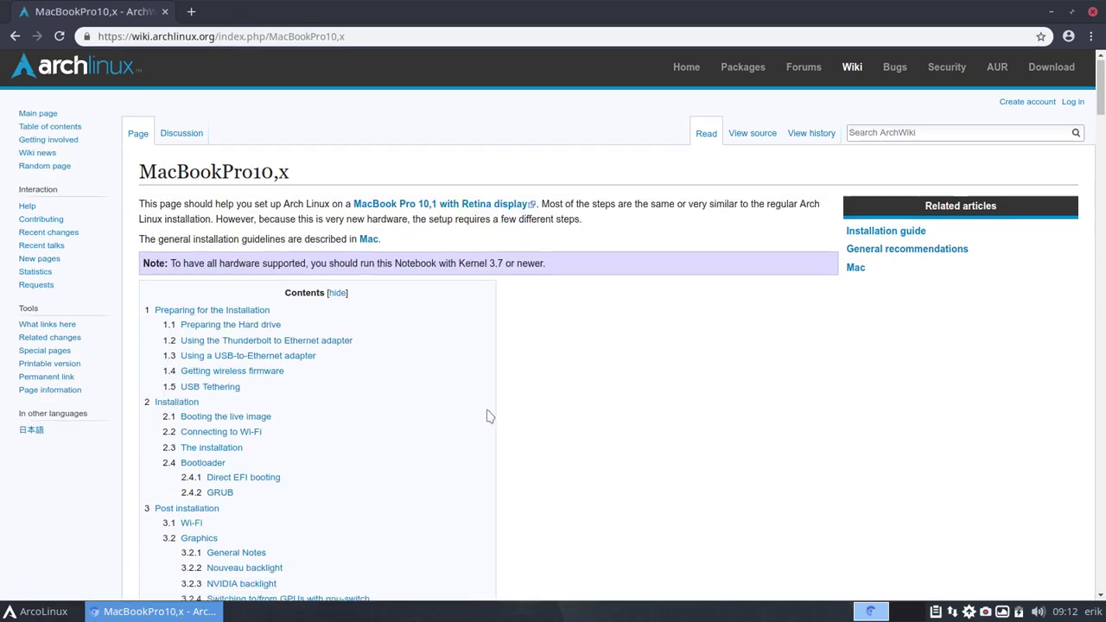
scroll(489, 416, down, 2)
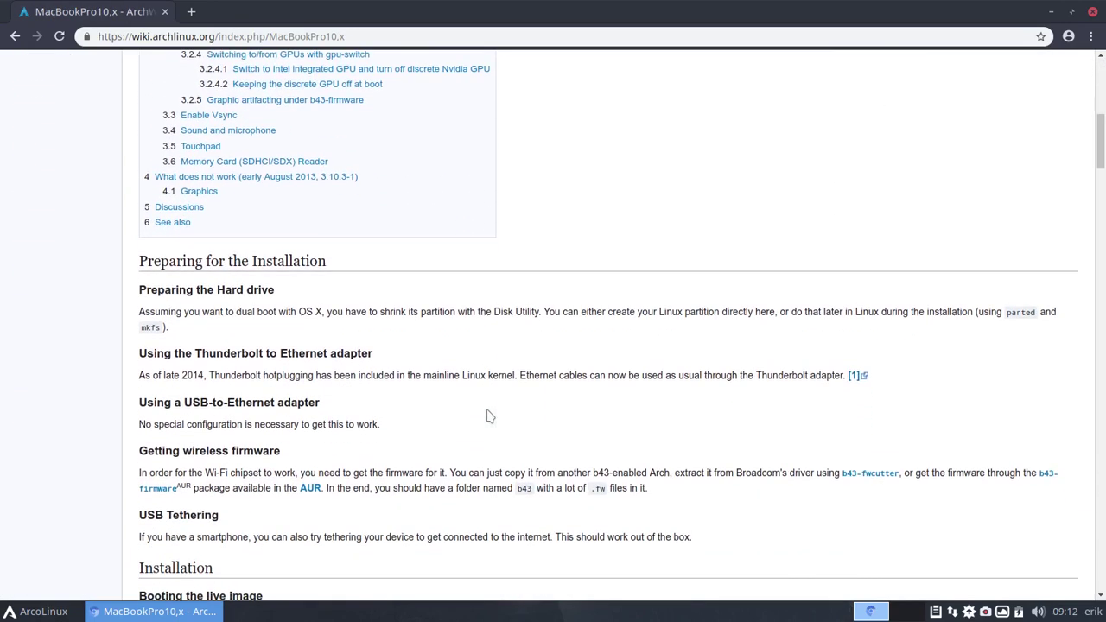
scroll(488, 416, up, 6)
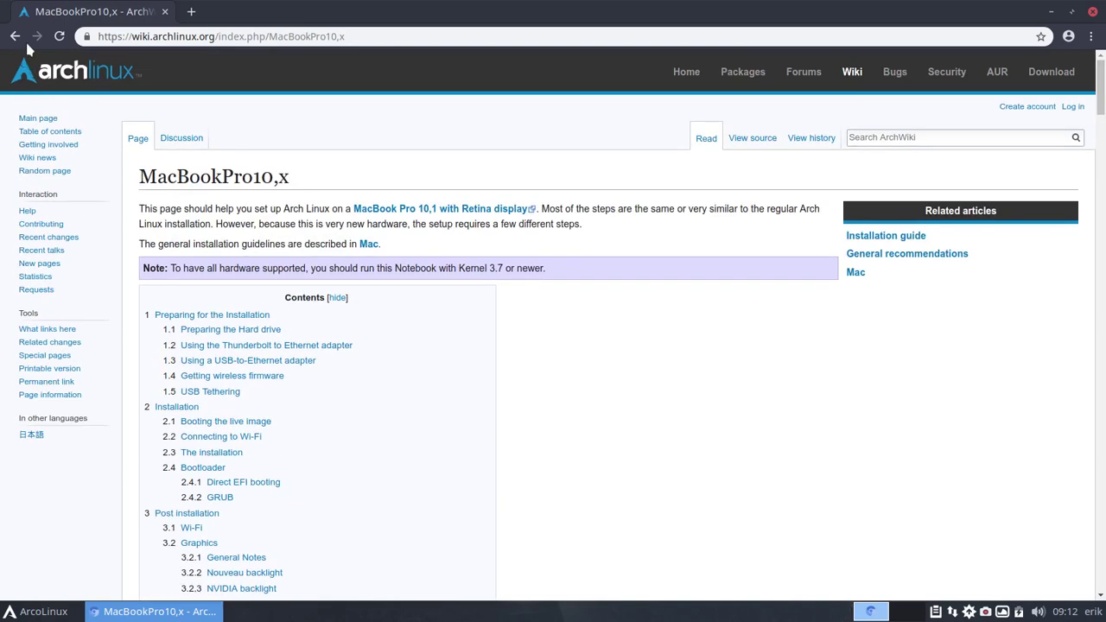
click(15, 37)
Return to the Google results and change the search to 'wiki arch dell'.
click(15, 36)
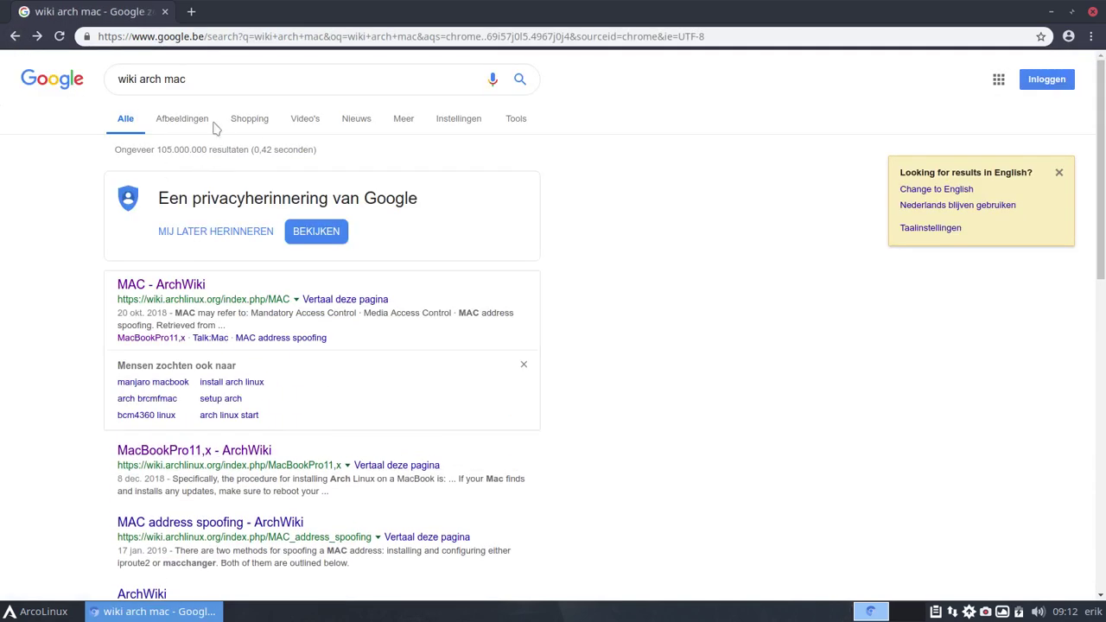
double_click(173, 79)
text(dell)
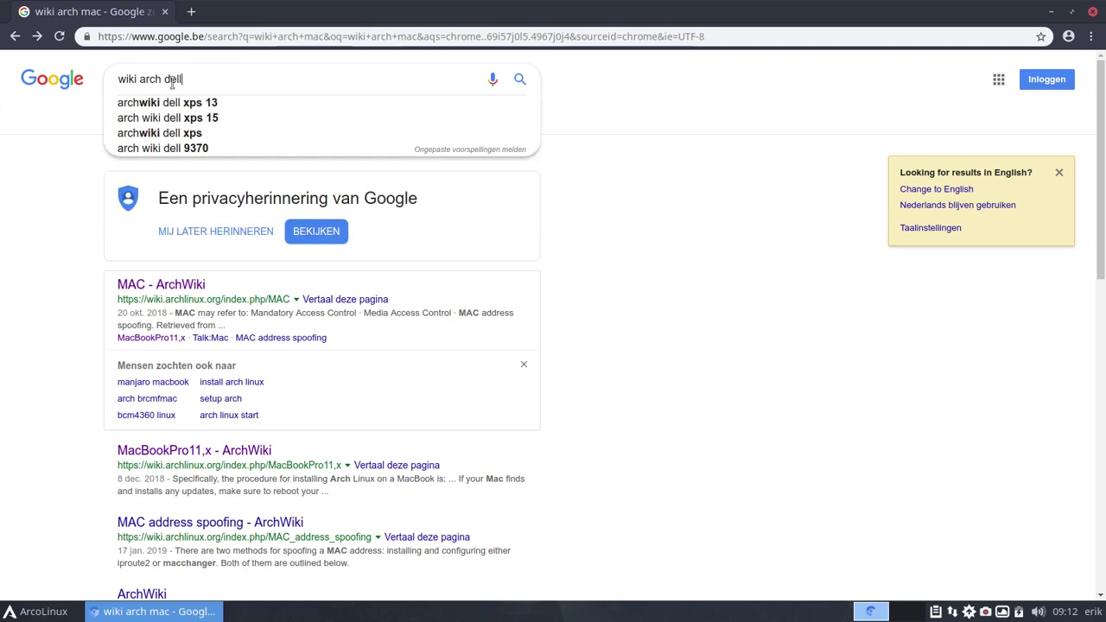
key(Return)
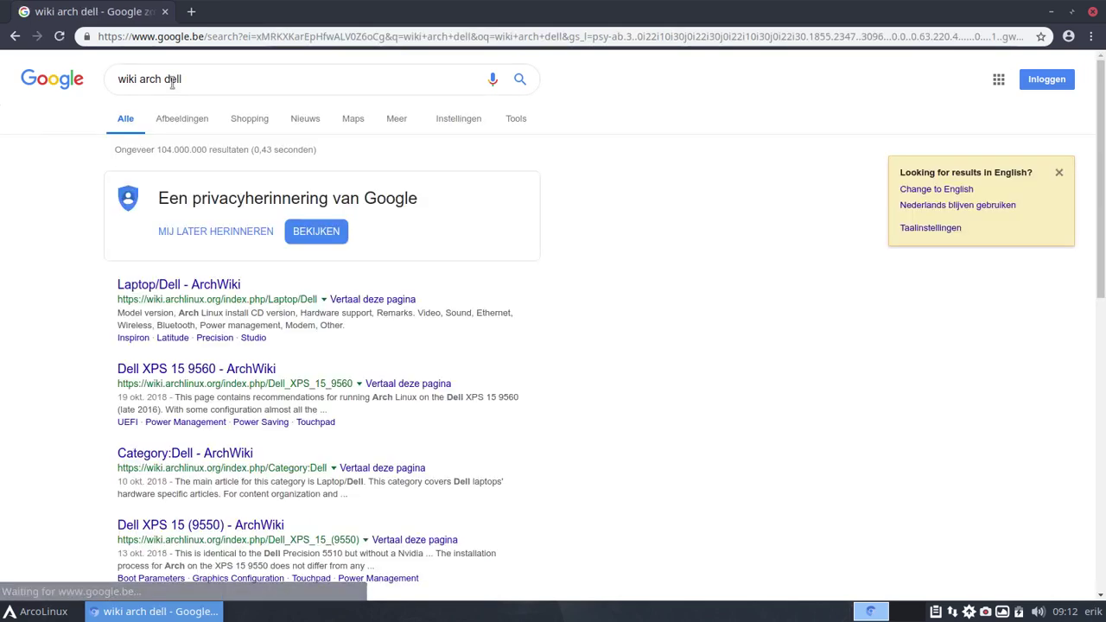
Open Laptop/Dell on ArchWiki, scroll its Inspiron hardware table, then go back to the results.
click(183, 285)
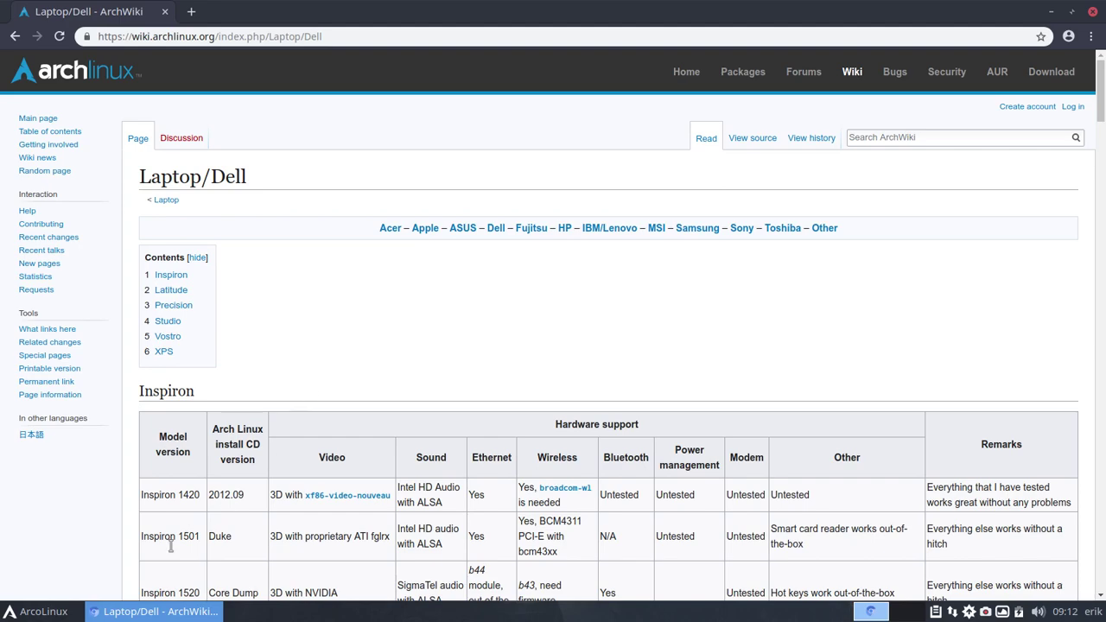
scroll(104, 570, down, 4)
scroll(104, 572, down, 8)
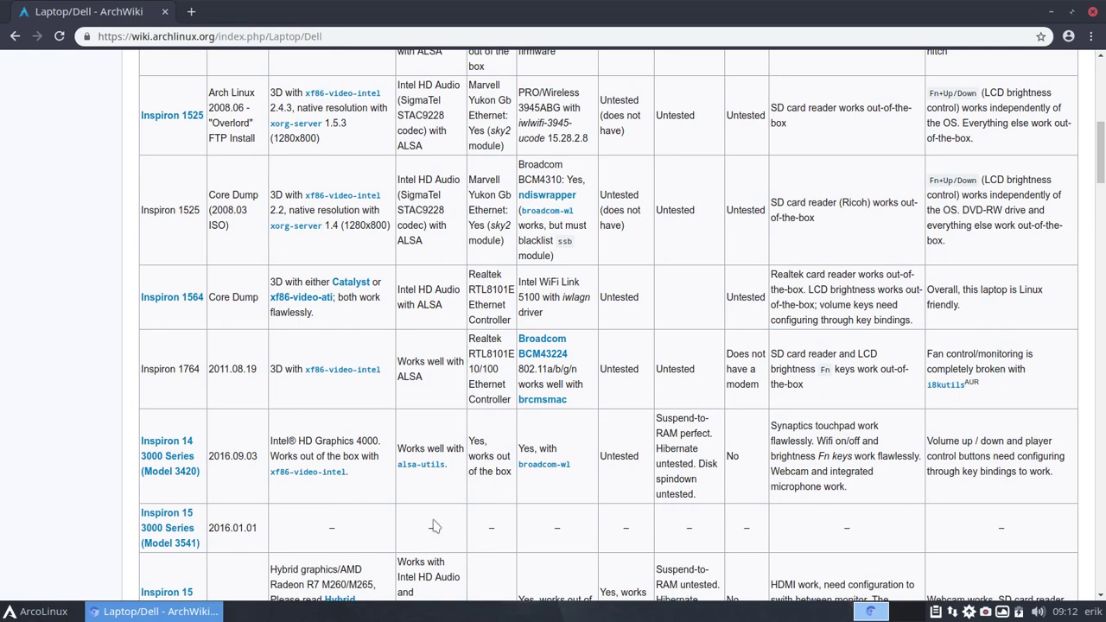
scroll(434, 526, up, 10)
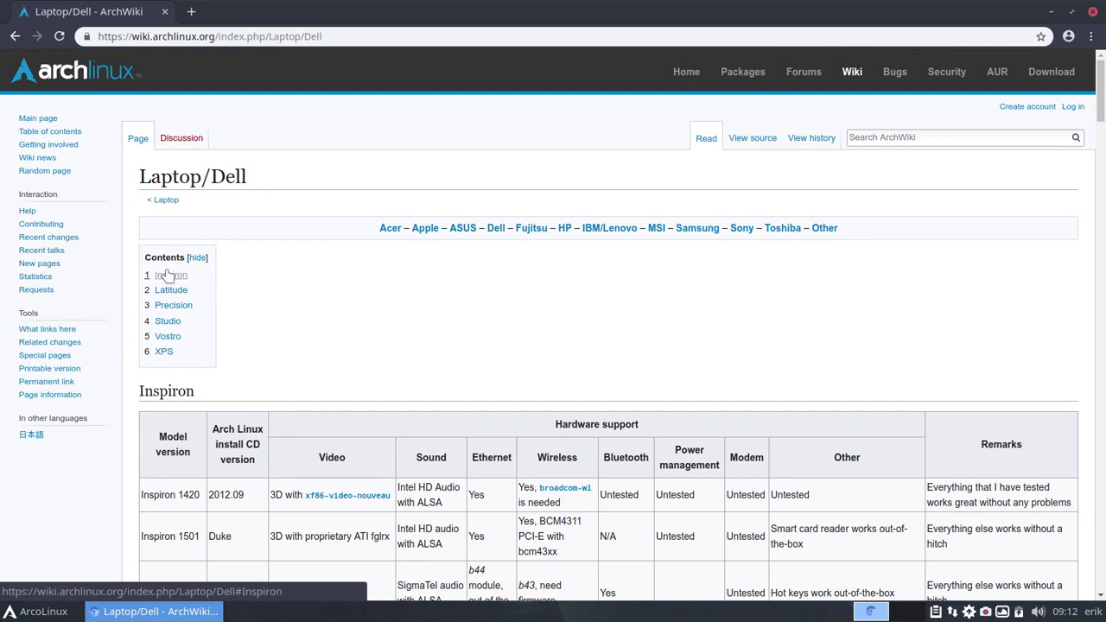
click(16, 38)
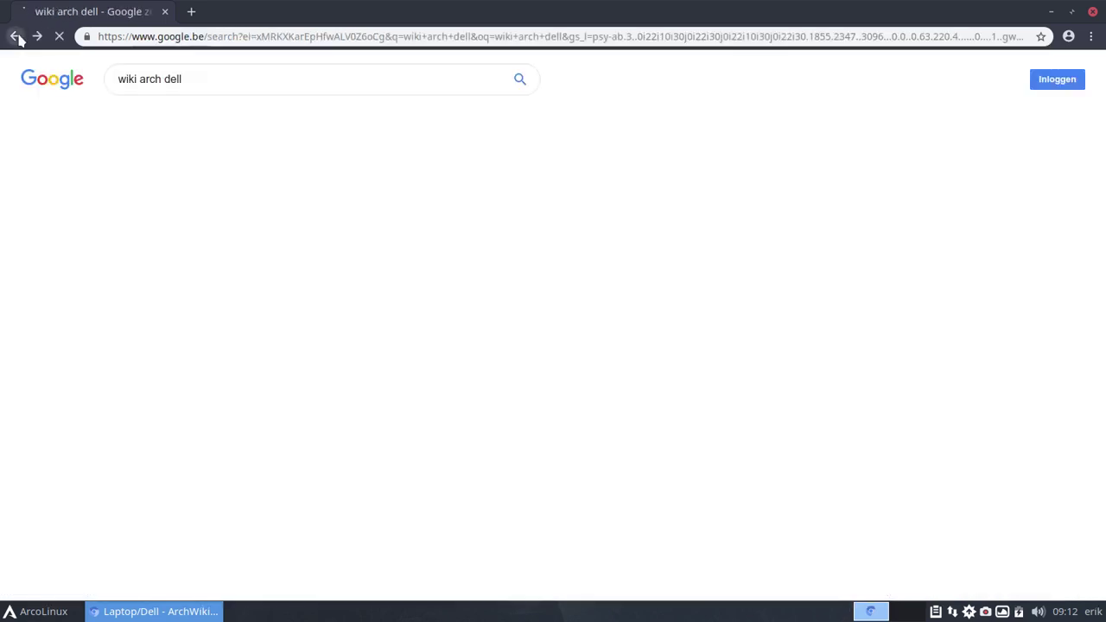
Change the Google search to 'wiki arch hp'.
double_click(174, 78)
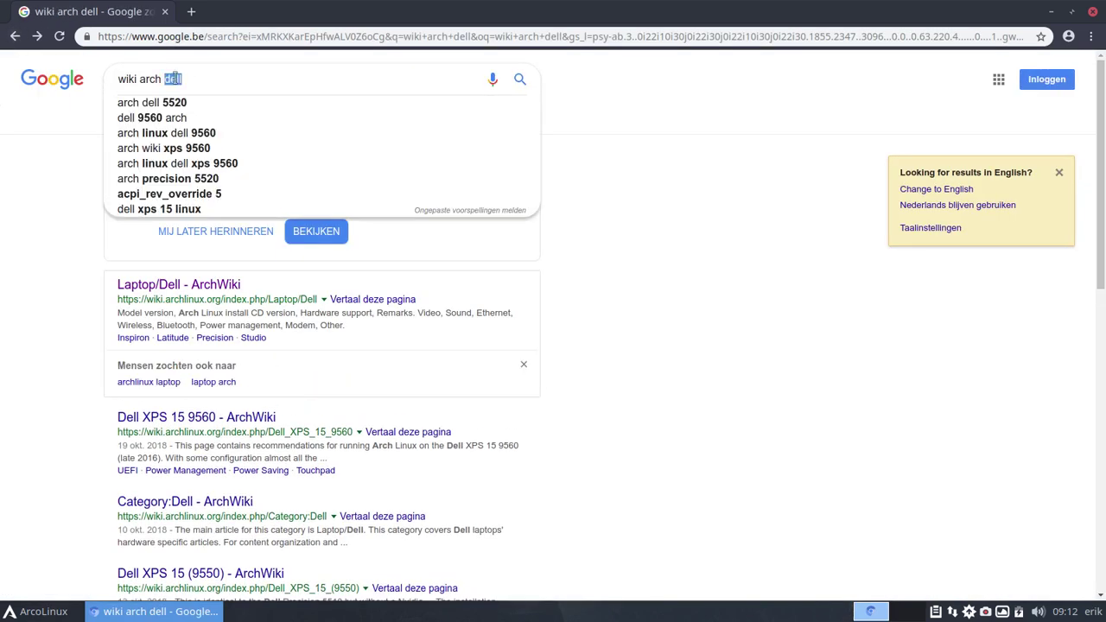
text(hp)
key(Return)
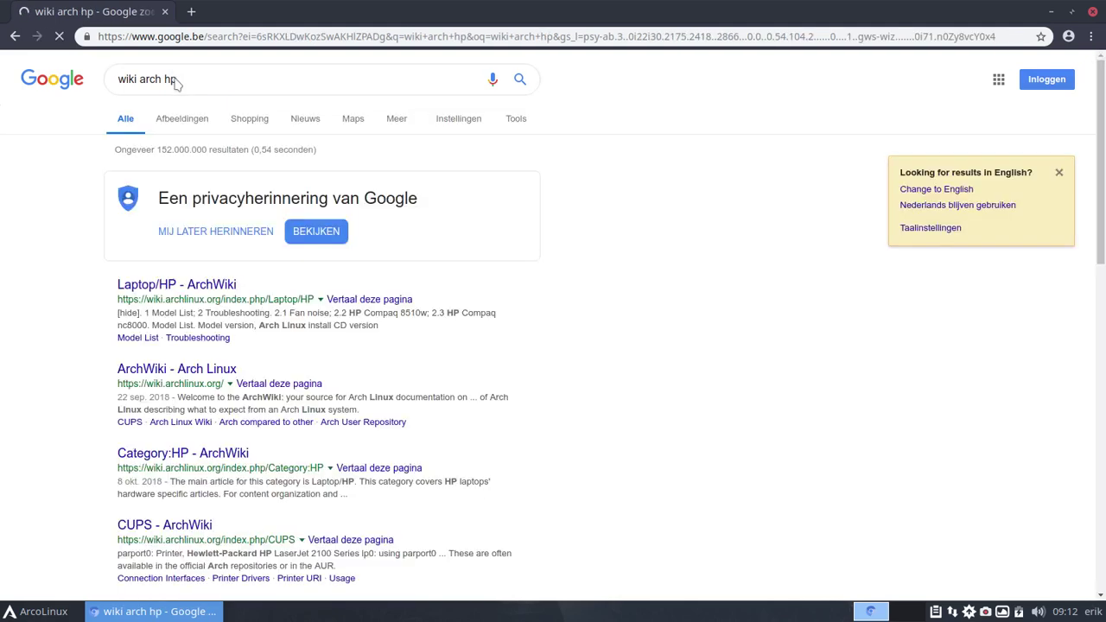
Open Laptop/HP on ArchWiki and scroll its EliteBook, Compaq and Pavilion hardware table.
click(204, 285)
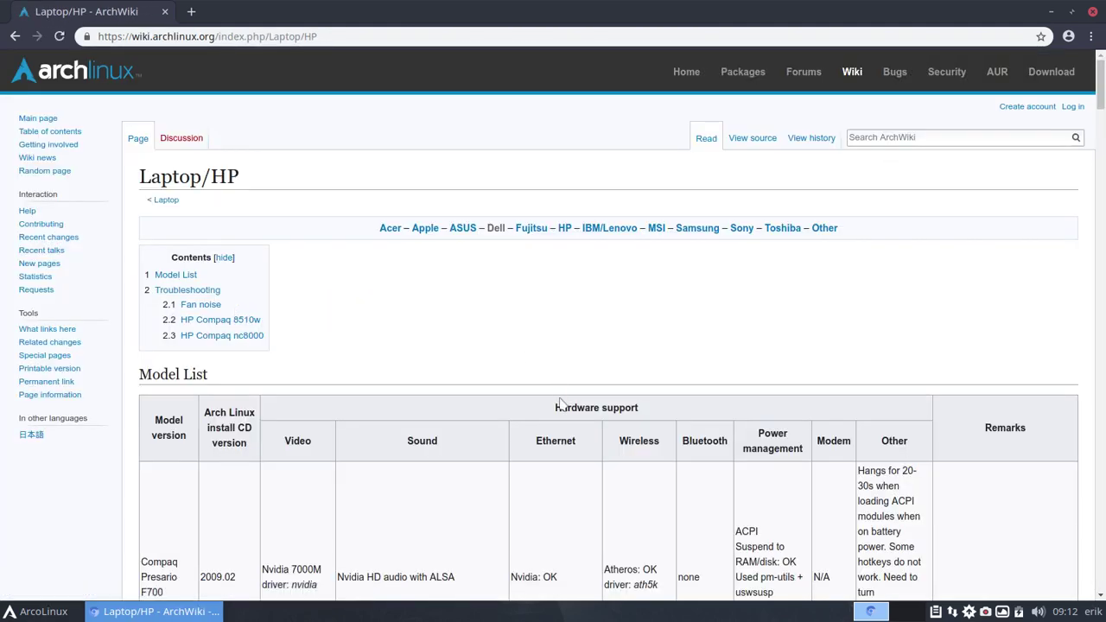
scroll(561, 397, down, 4)
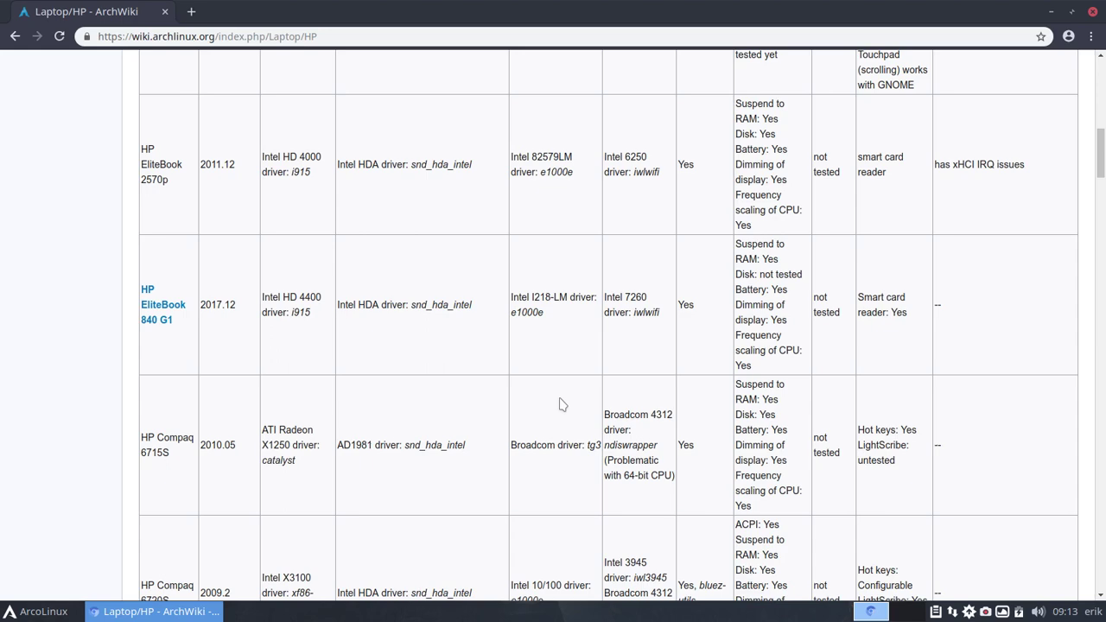
scroll(560, 405, down, 8)
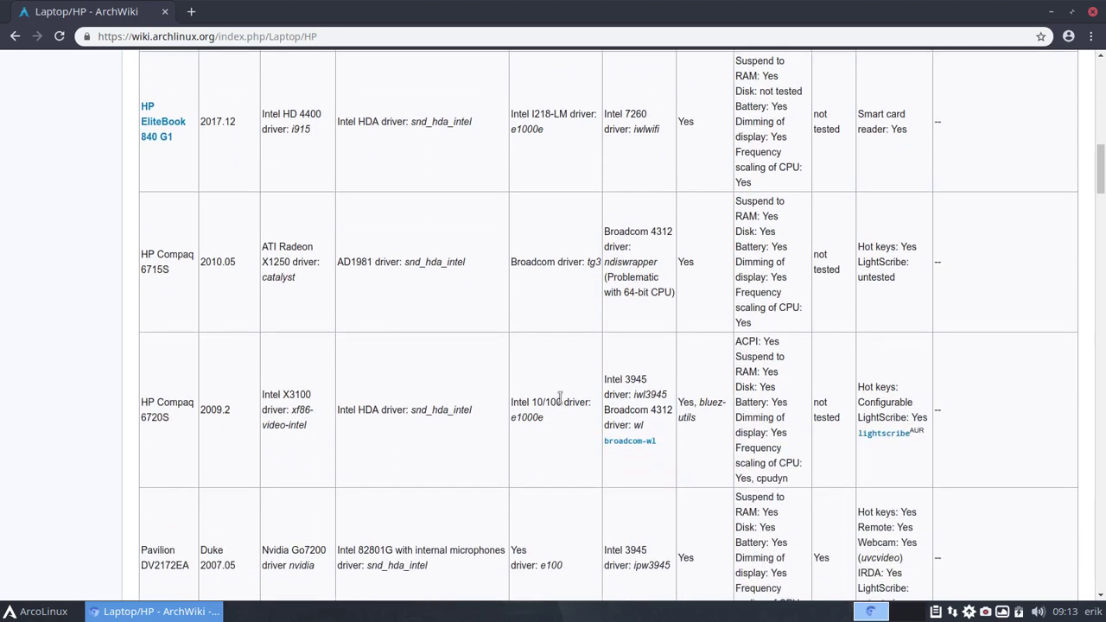
scroll(560, 397, down, 5)
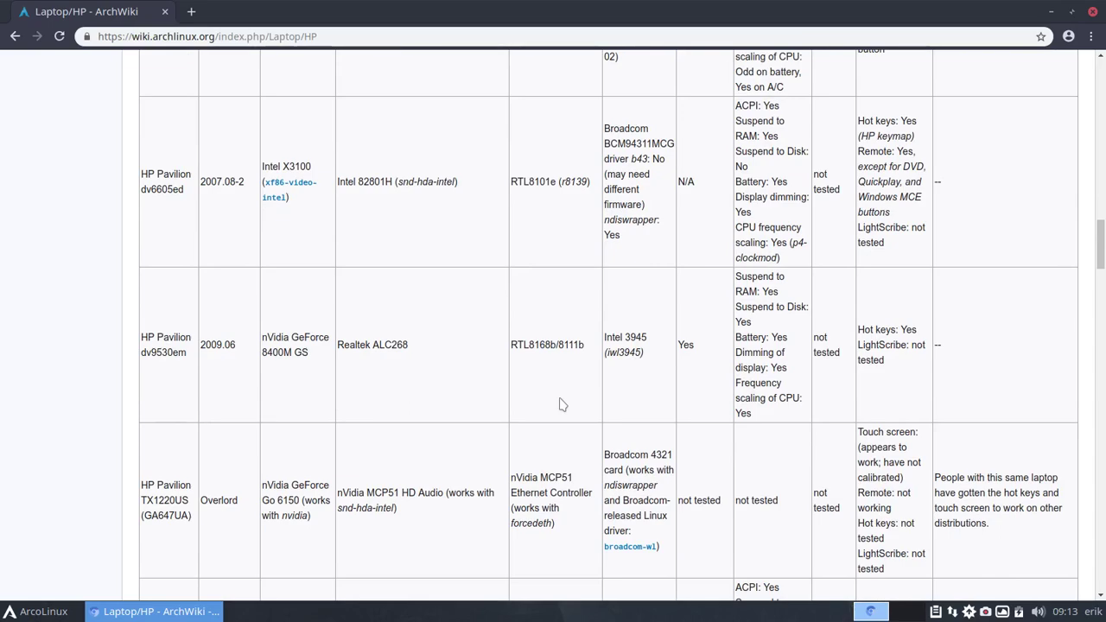
scroll(560, 404, up, 20)
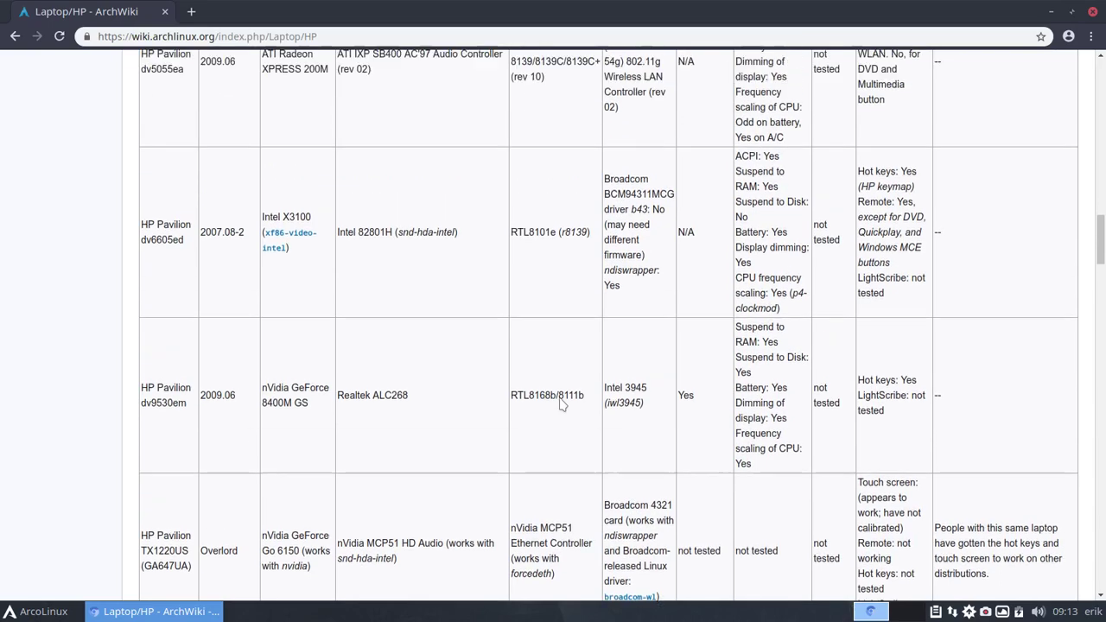